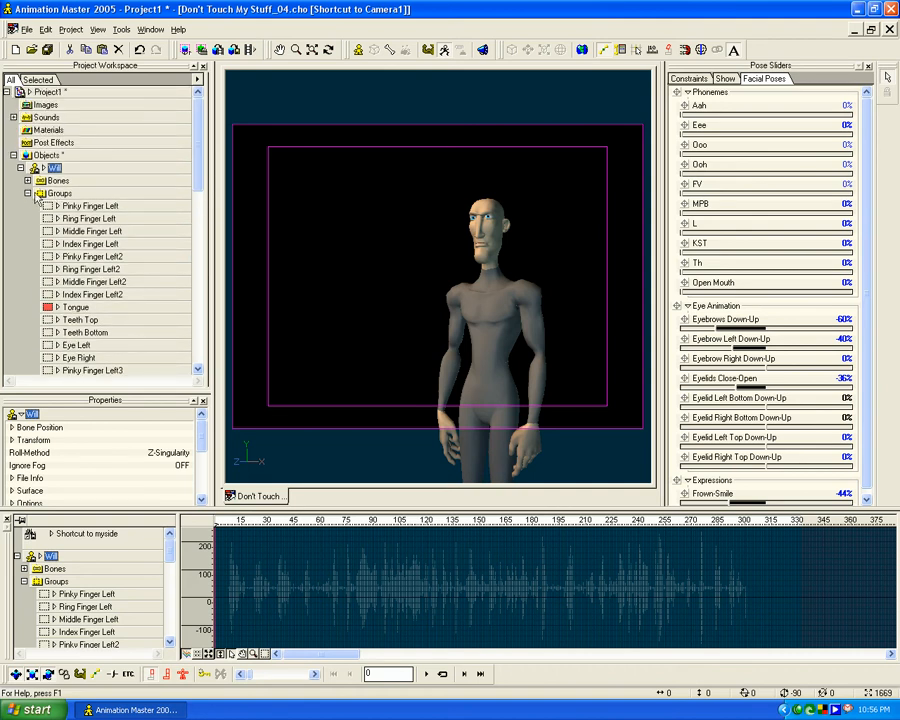
Collapse Will's Groups list, then play the choreography from the start and stop it at about frame 90.
left_click(28, 194)
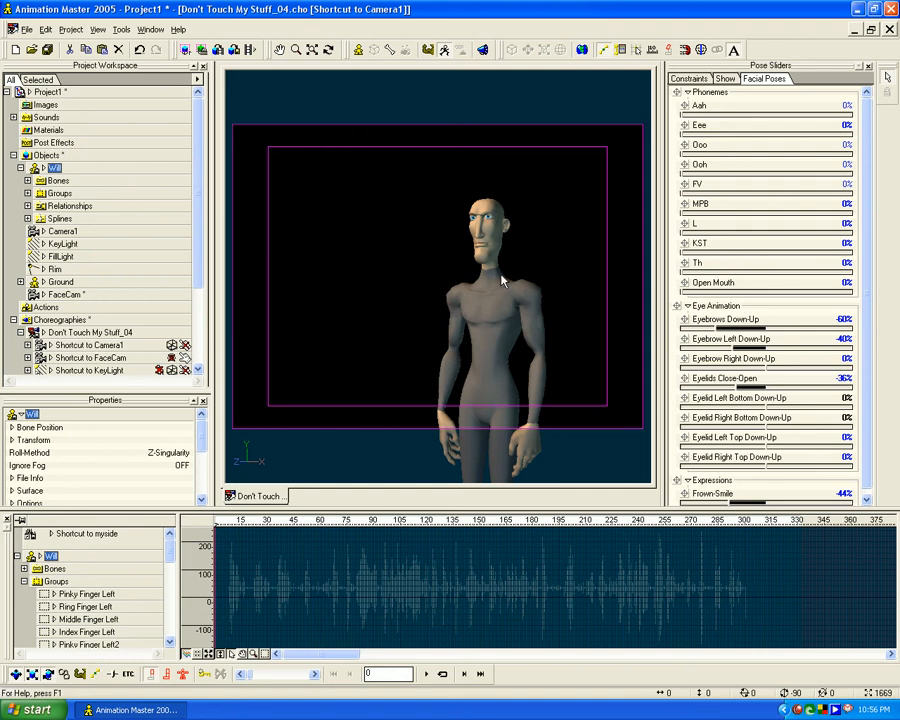
left_click(281, 551)
key("space")
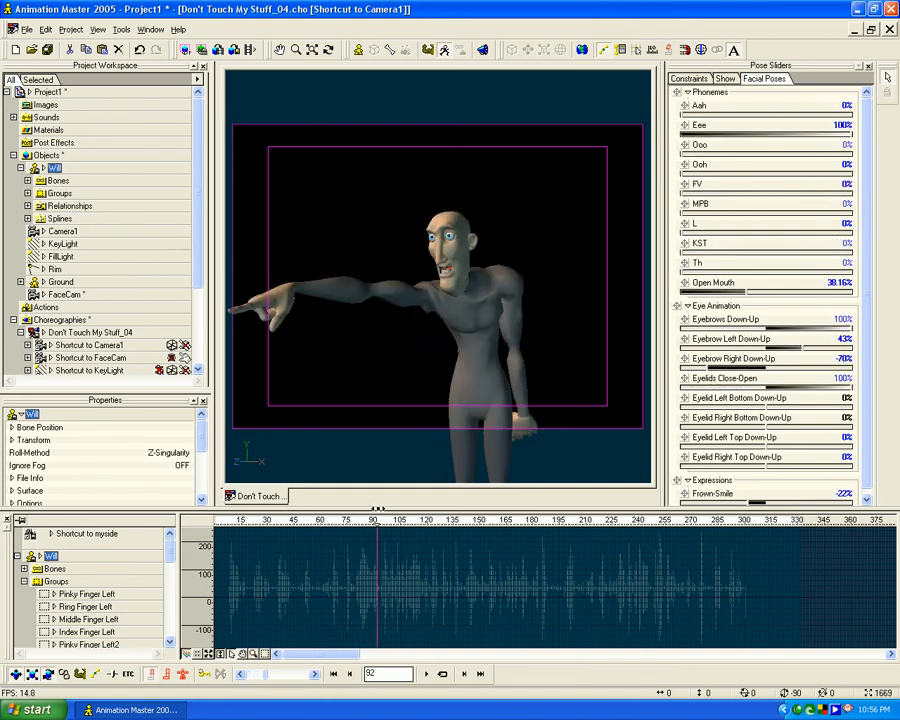
key("space")
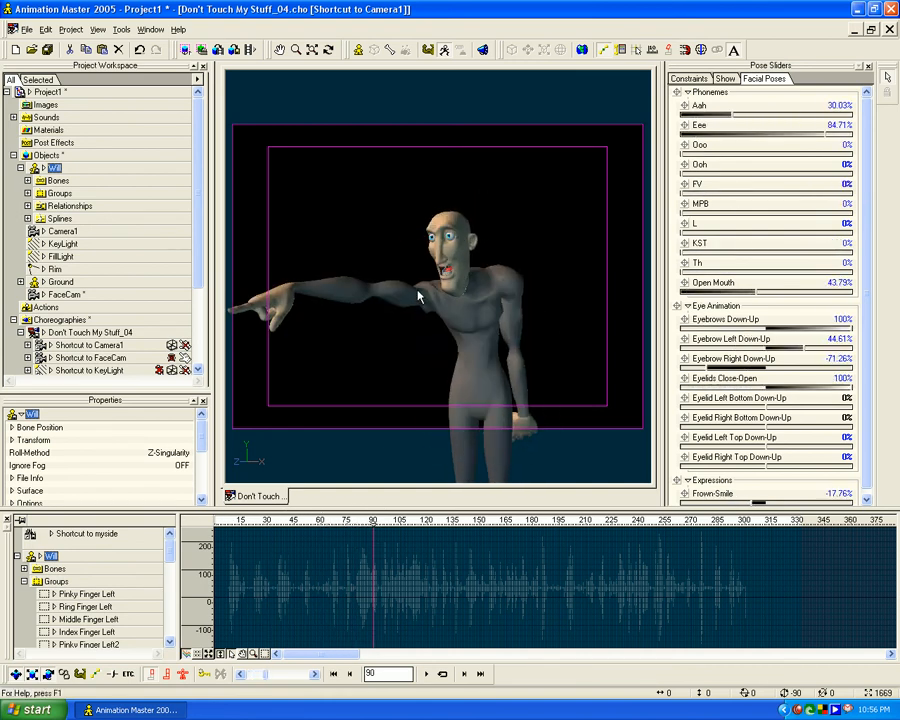
Test-render a rectangular region around the character's pointing pose at frame 90, then leave that frame.
key("q")
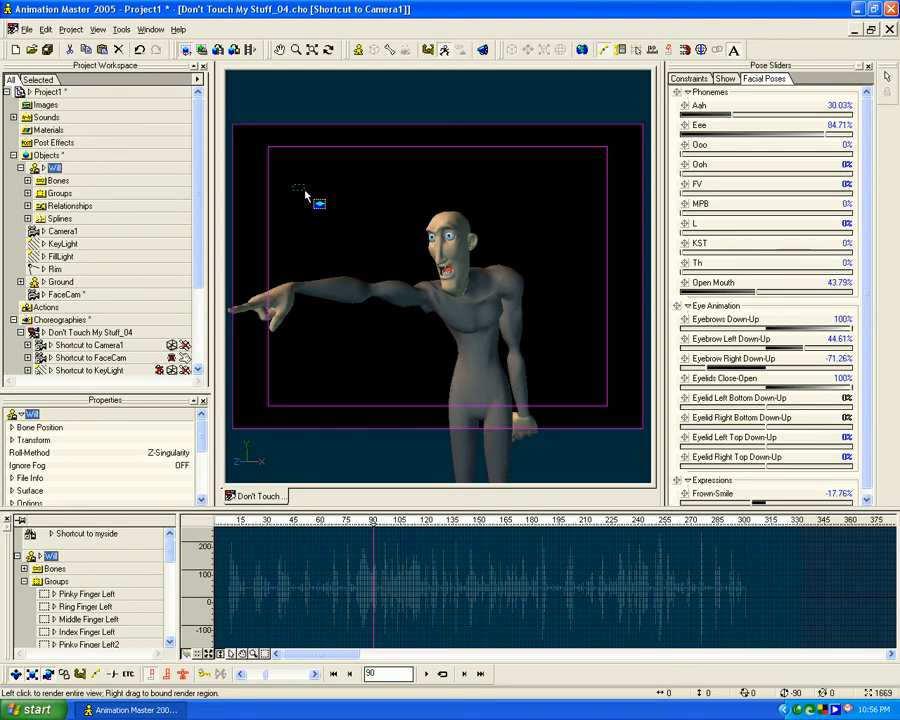
left_click(573, 385)
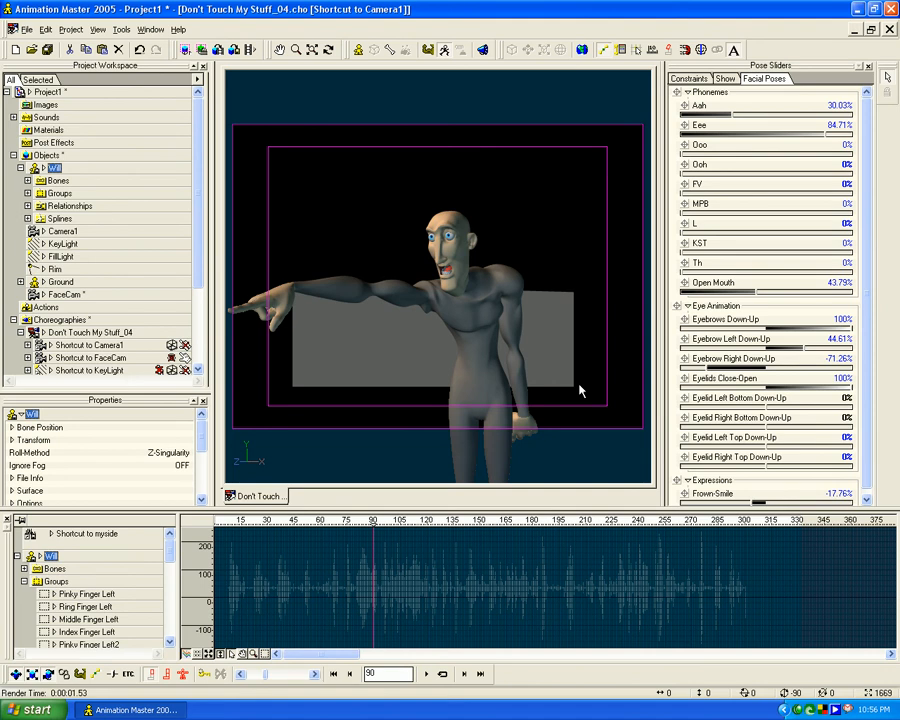
left_click(580, 390)
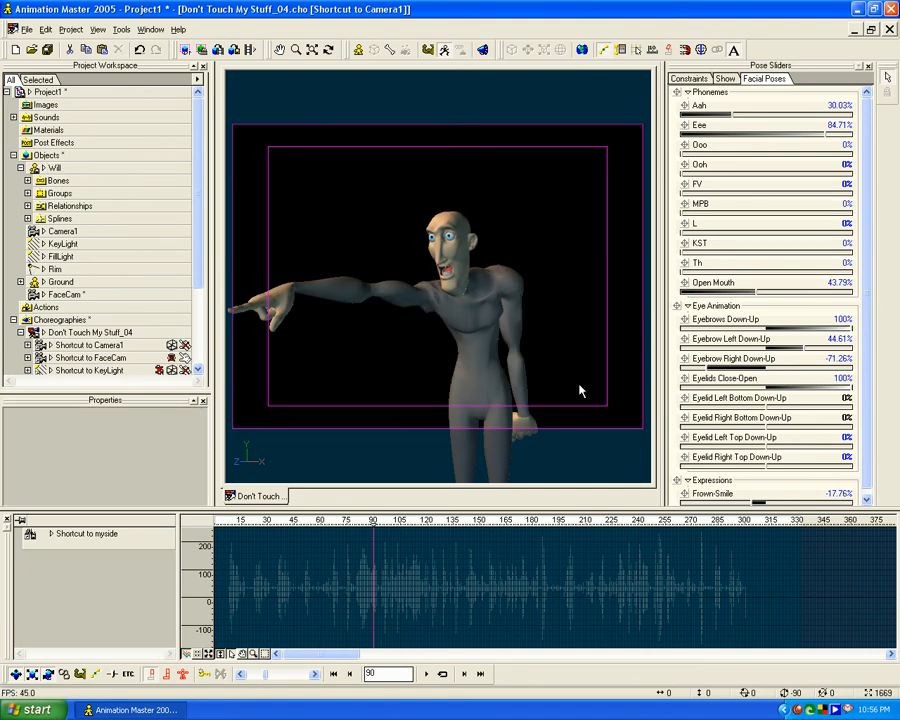
key("q")
left_click_drag(282, 171, 575, 393)
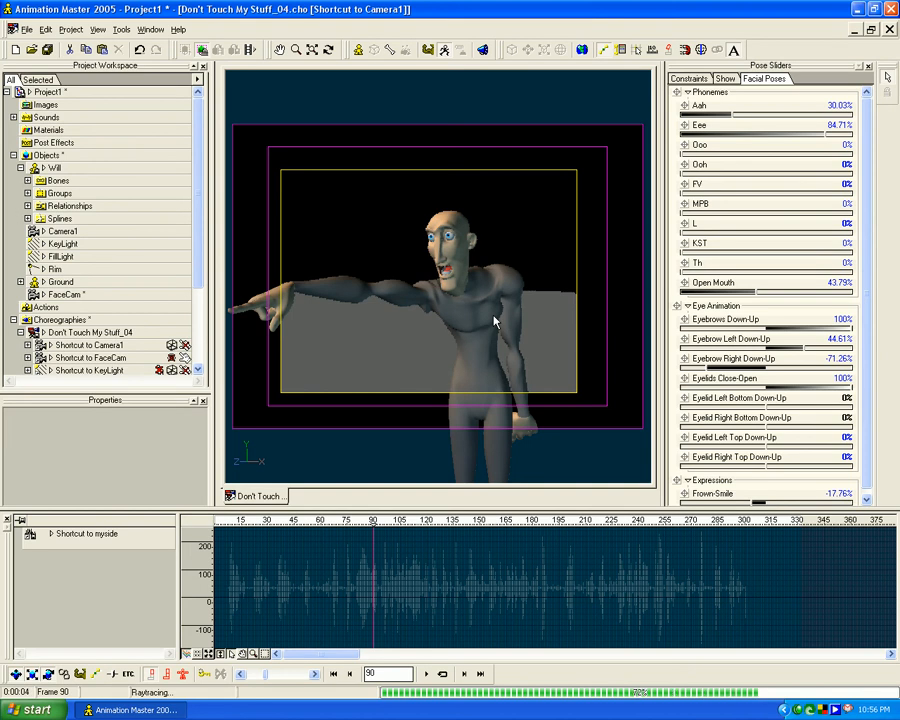
left_click_drag(372, 521, 349, 521)
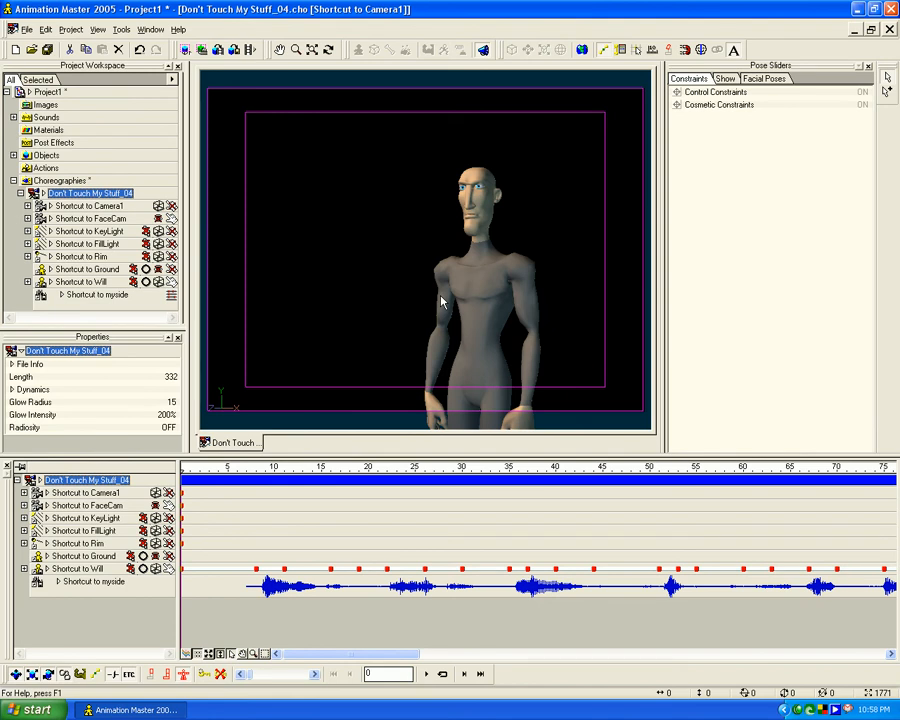
Make room above the timeline and examine Camera1's output options, including its frame range settings.
left_click(457, 488)
left_click_drag(457, 488, 460, 547)
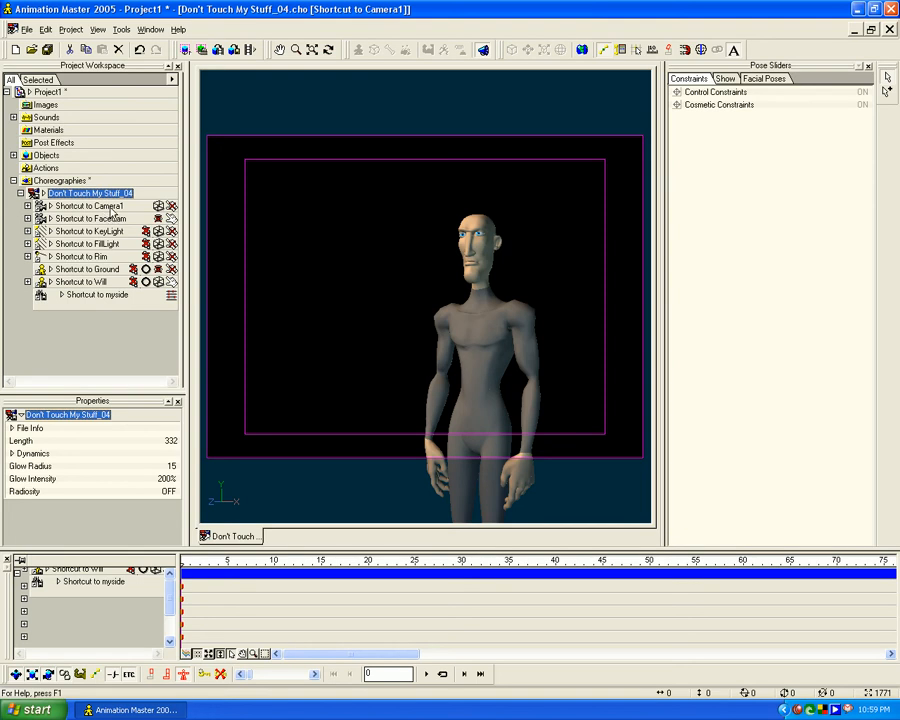
left_click(14, 155)
left_click(60, 181)
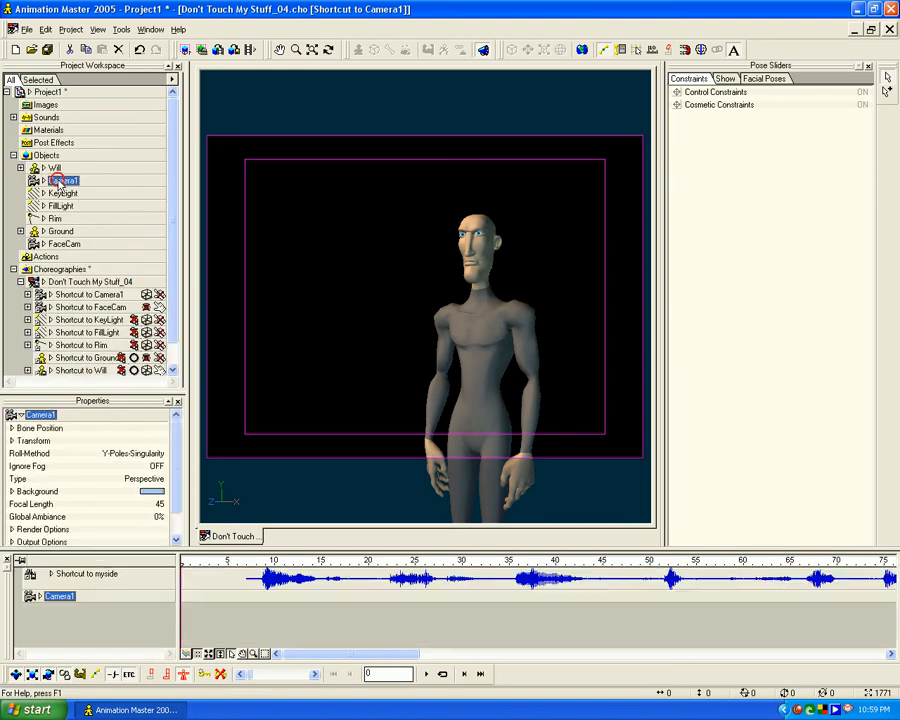
left_click(171, 263)
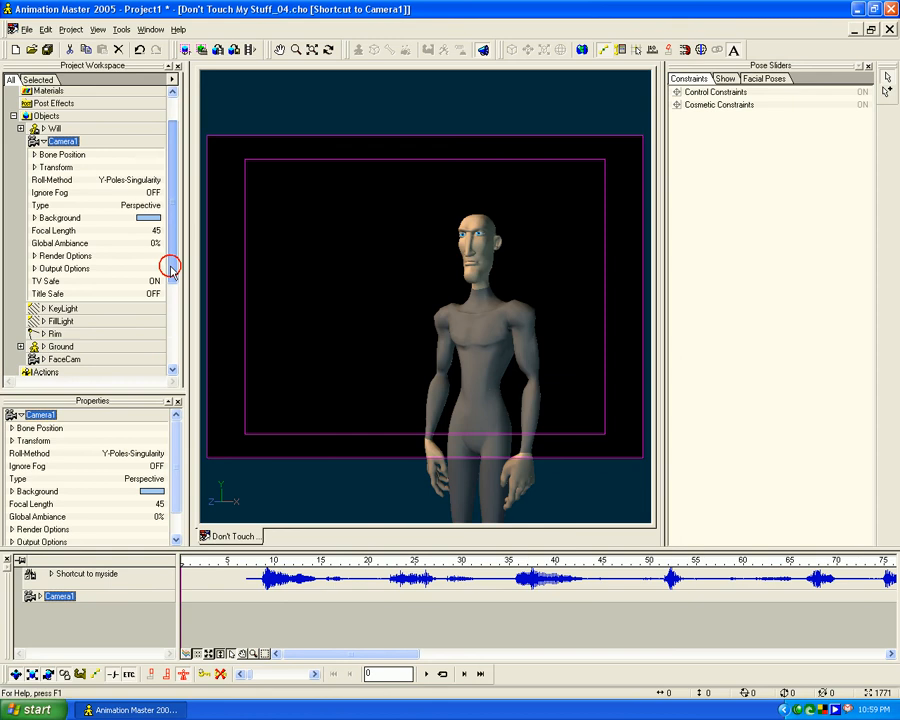
left_click(66, 266)
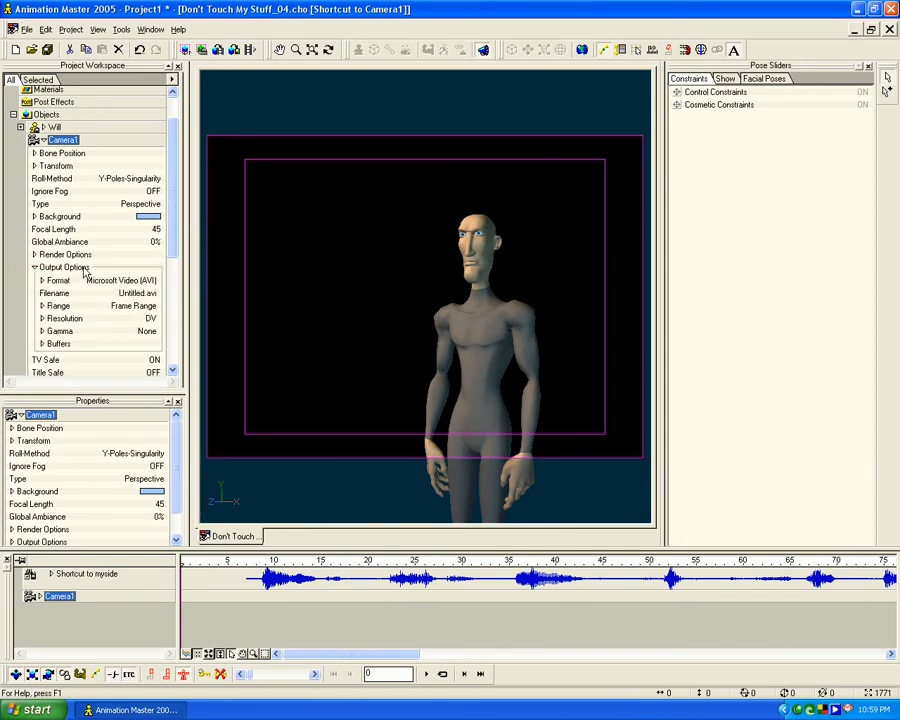
left_click(43, 306)
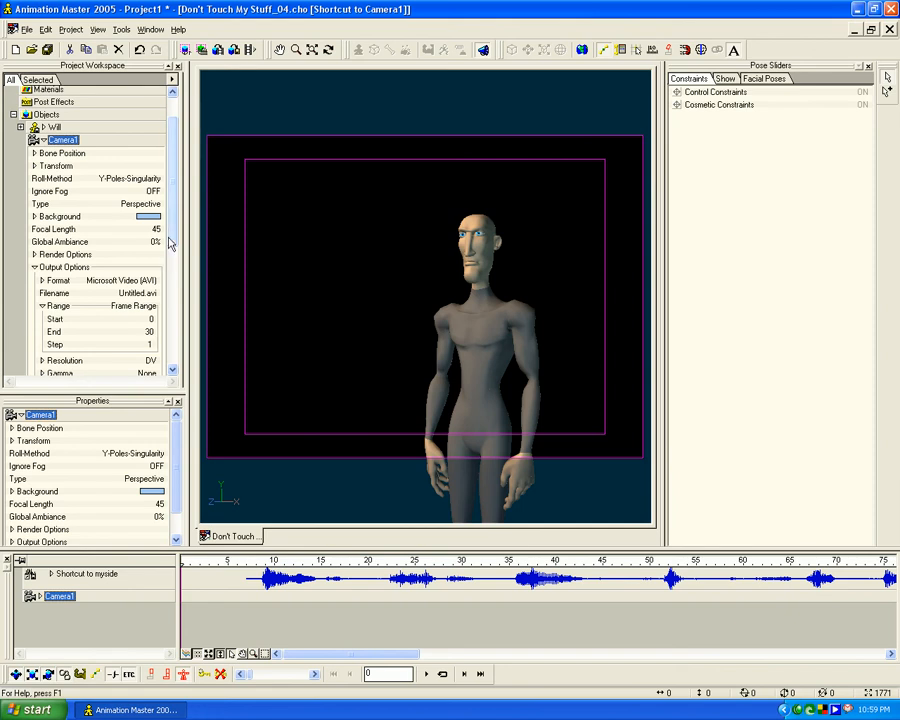
left_click(43, 140)
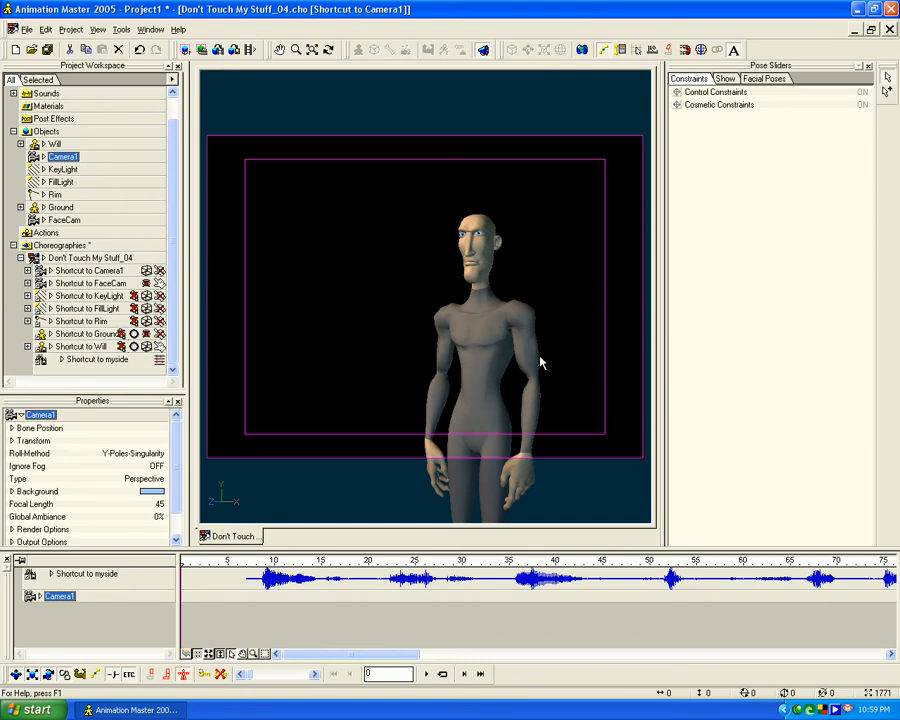
Preview-render bounded regions around the standing character at frame 0 of the choreography.
key("q")
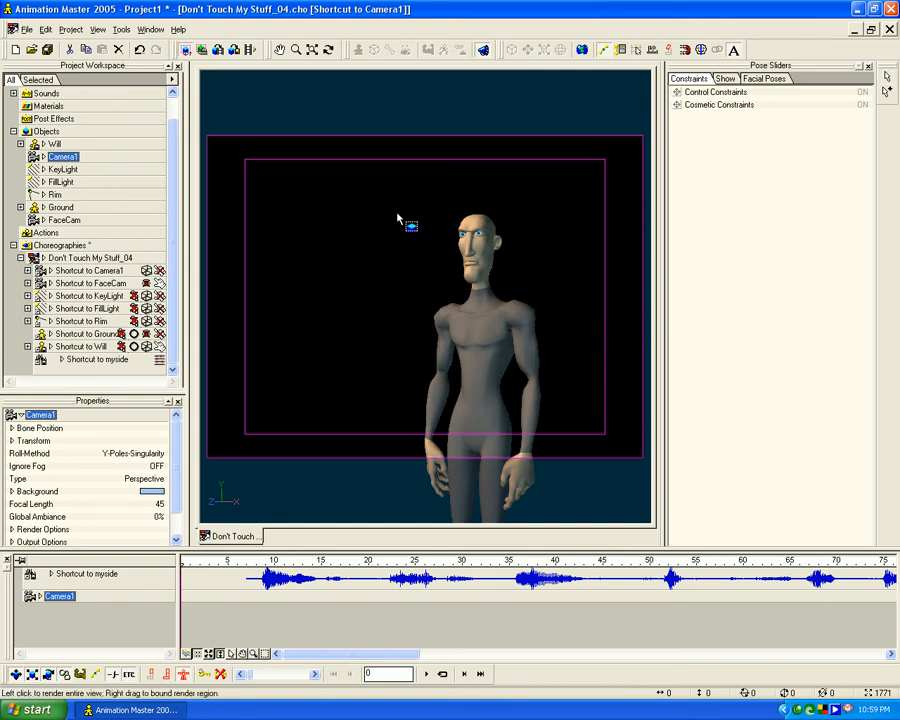
right_click_drag(338, 171, 593, 452)
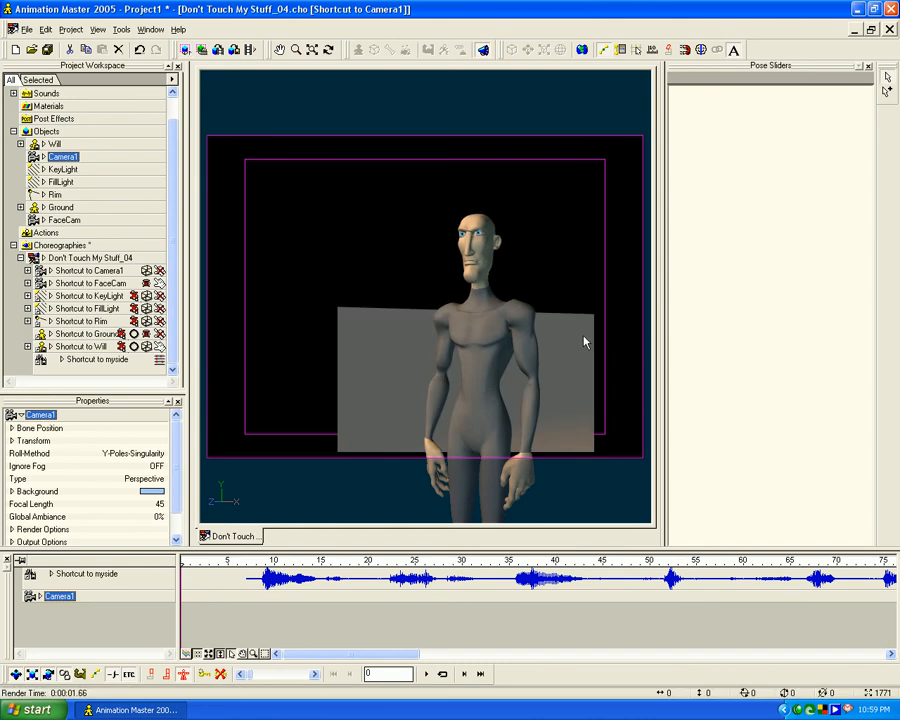
left_click(534, 360)
key("q")
left_click_drag(374, 193, 579, 443)
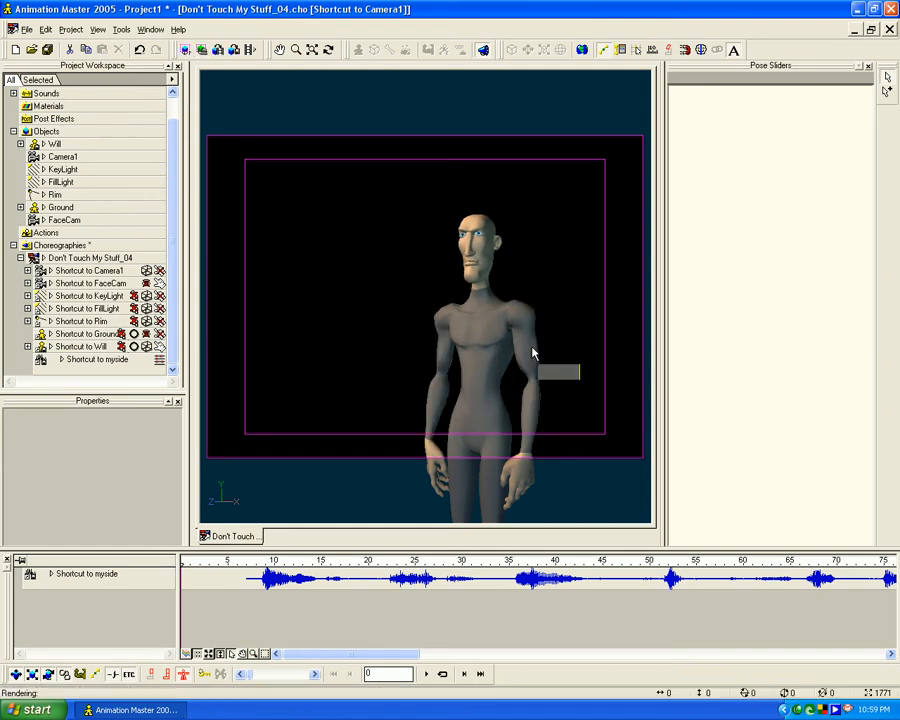
left_click_drag(356, 207, 585, 431)
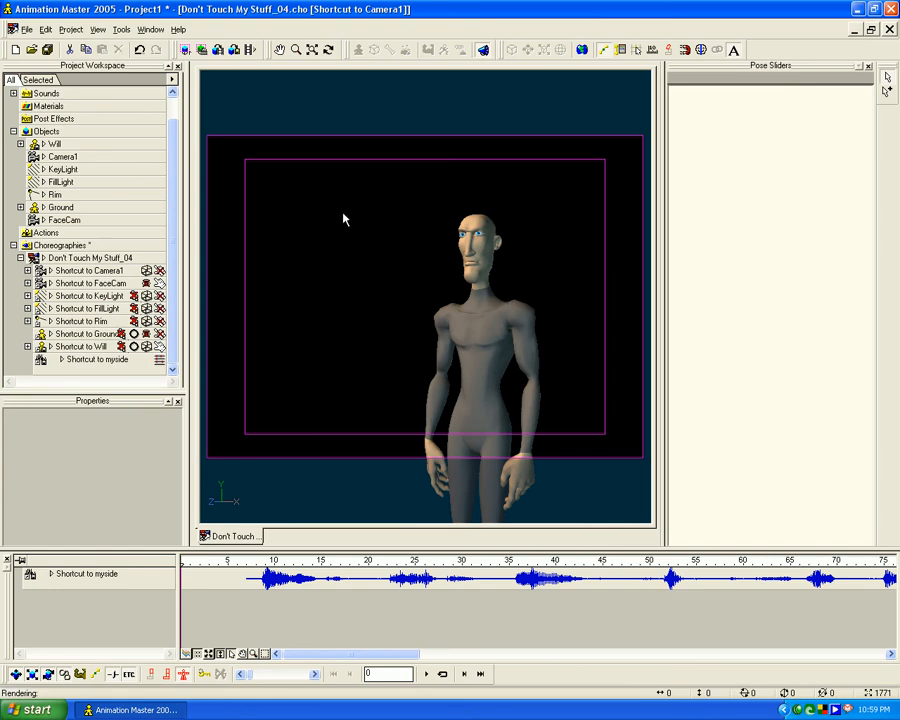
Start a render to file and set its output format to Quicktime.
left_click(233, 49)
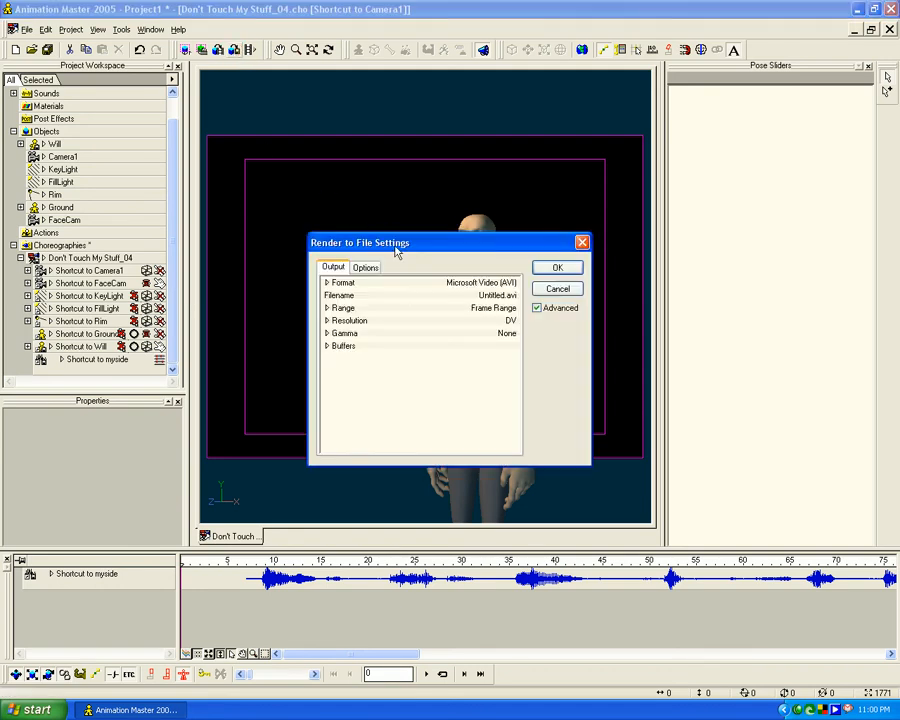
left_click_drag(396, 255, 370, 212)
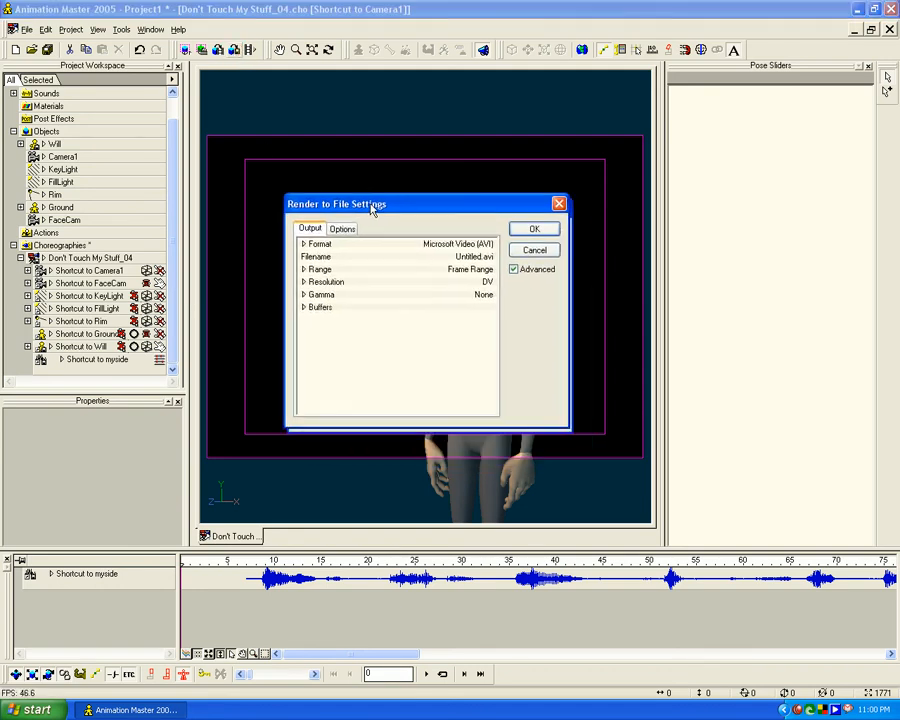
left_click(301, 240)
left_click(301, 240)
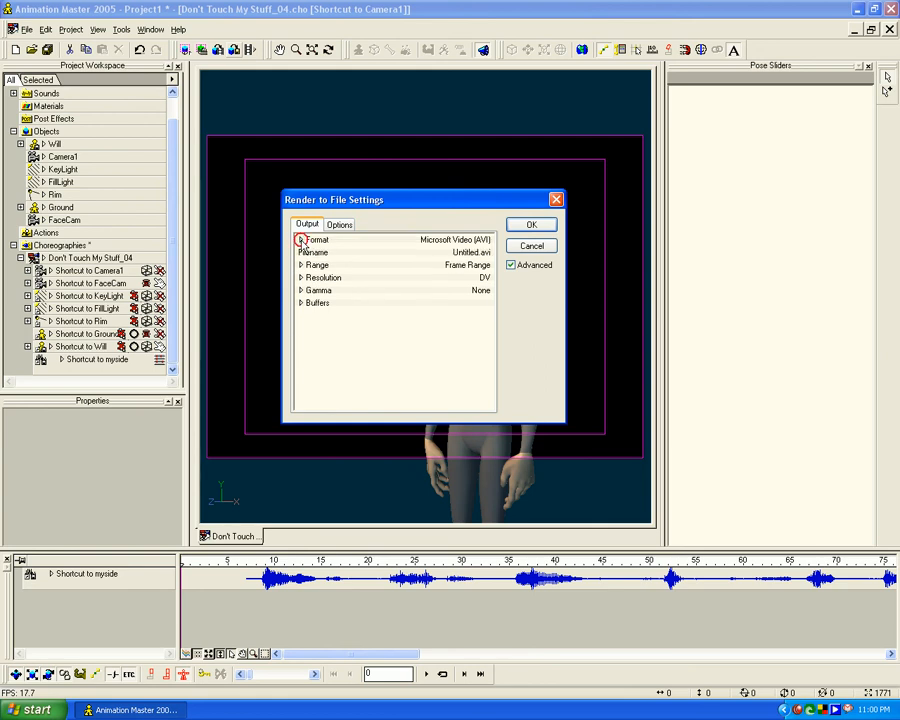
left_click(479, 242)
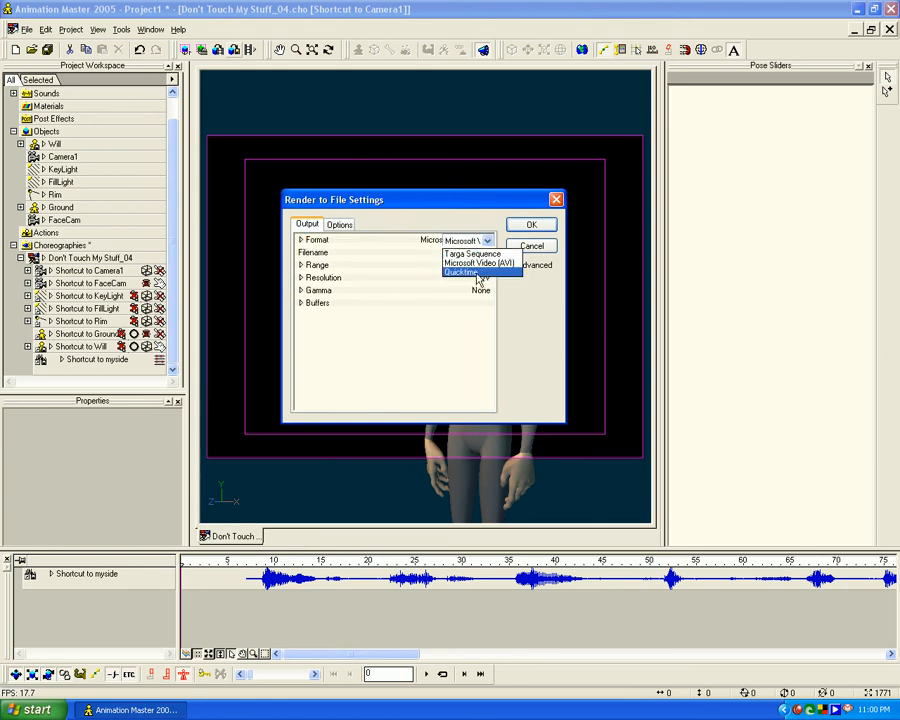
left_click(476, 274)
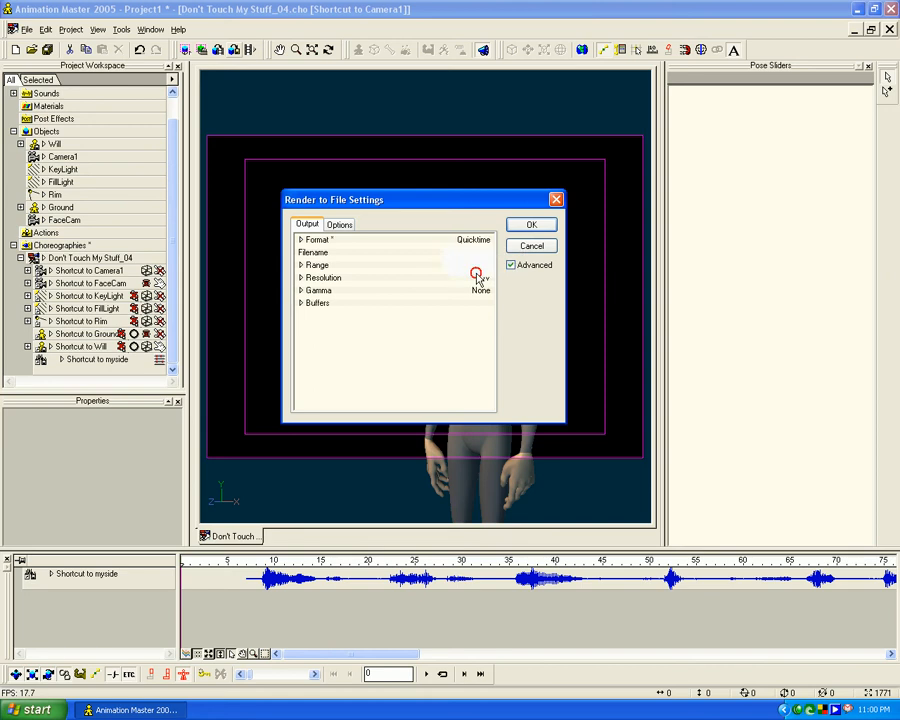
Set the Quicktime compression type to Sorenson Video 3 and accept the compression settings.
left_click(301, 241)
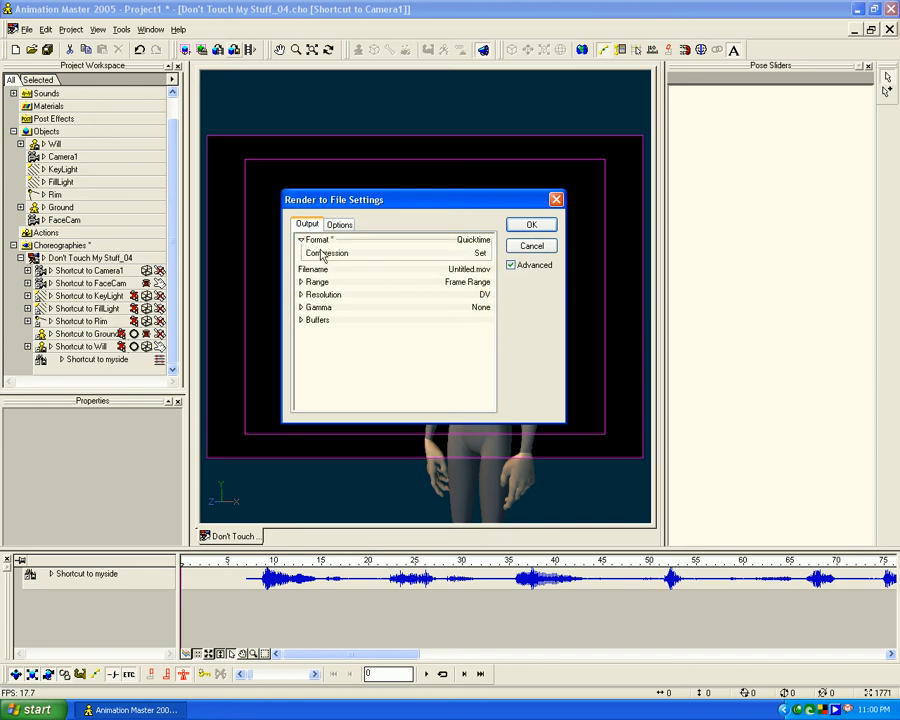
left_click(480, 255)
left_click(480, 255)
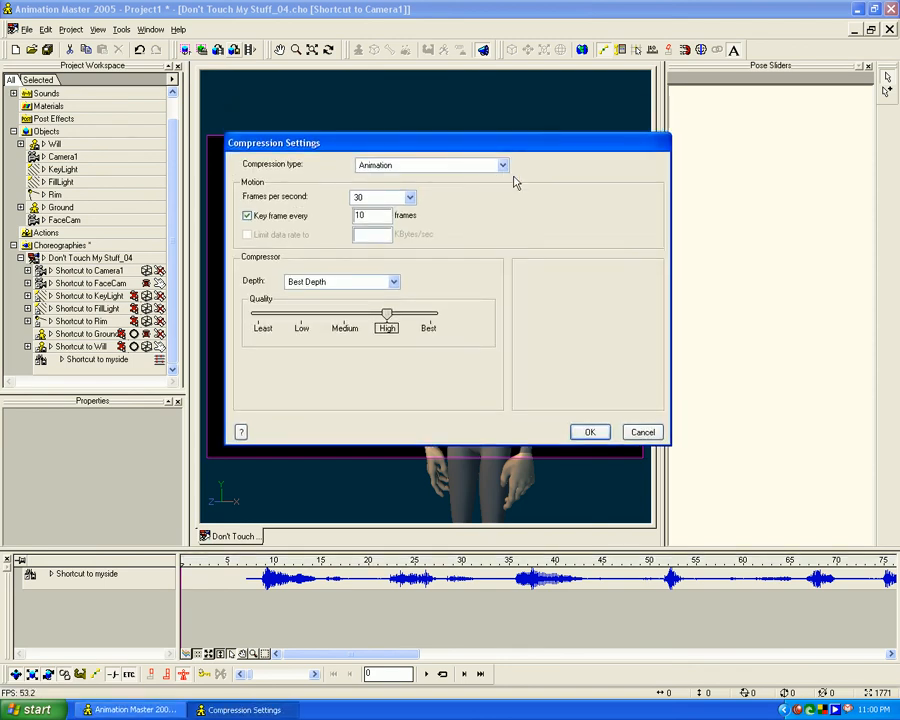
left_click(502, 165)
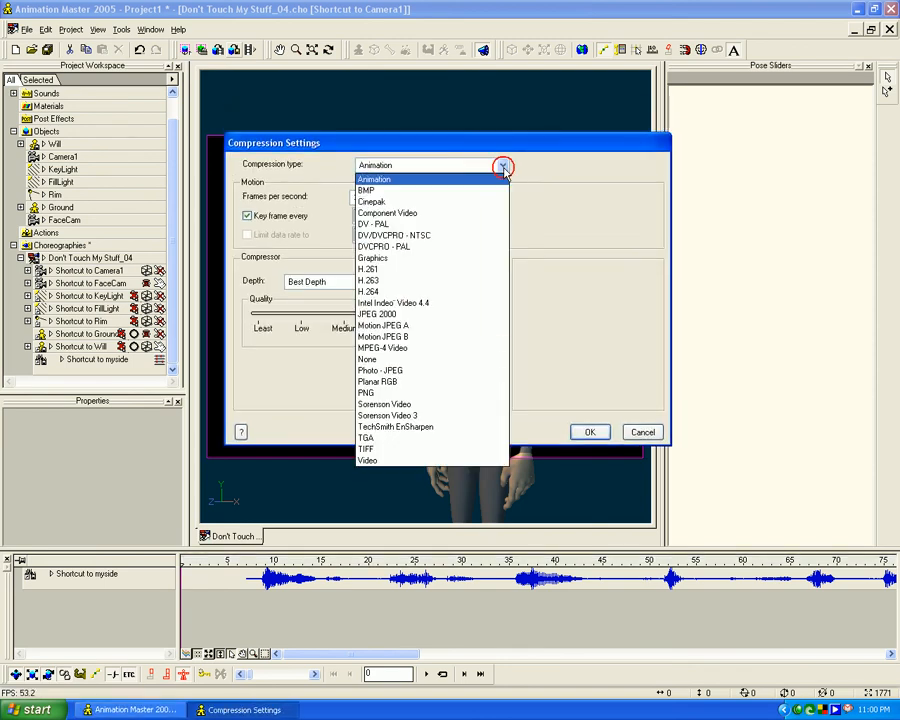
left_click(459, 415)
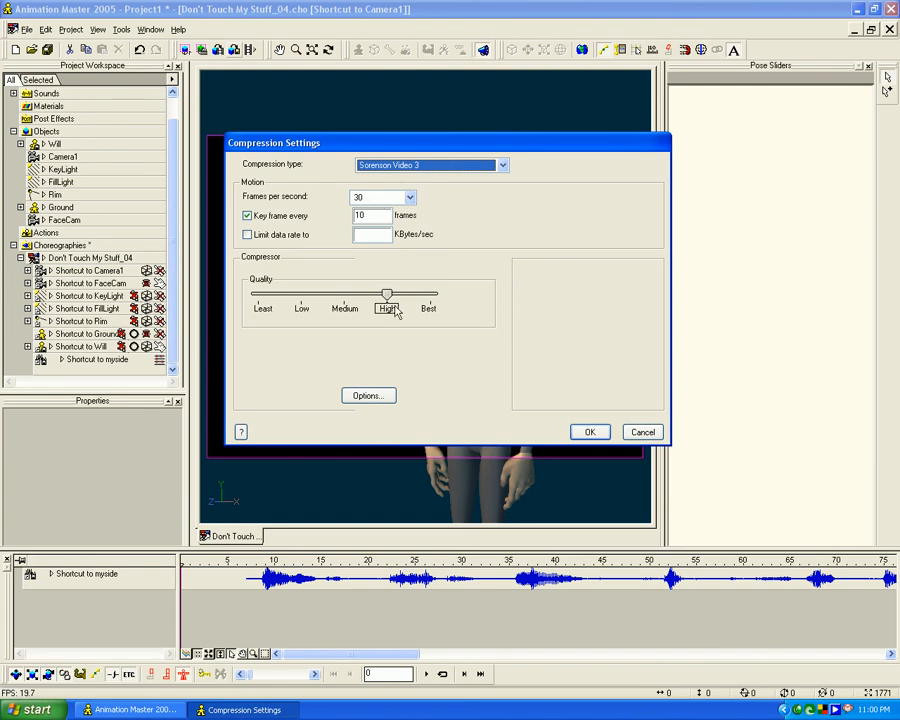
left_click(591, 432)
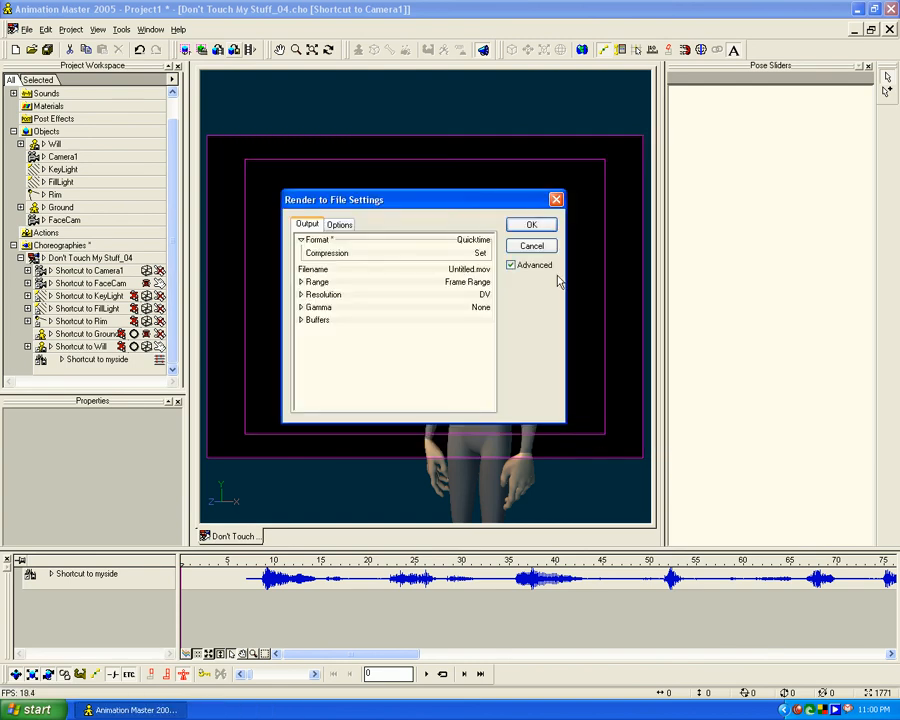
Set the render's output file to WillMySide.mov in the AM Tutorials folder.
left_click(466, 270)
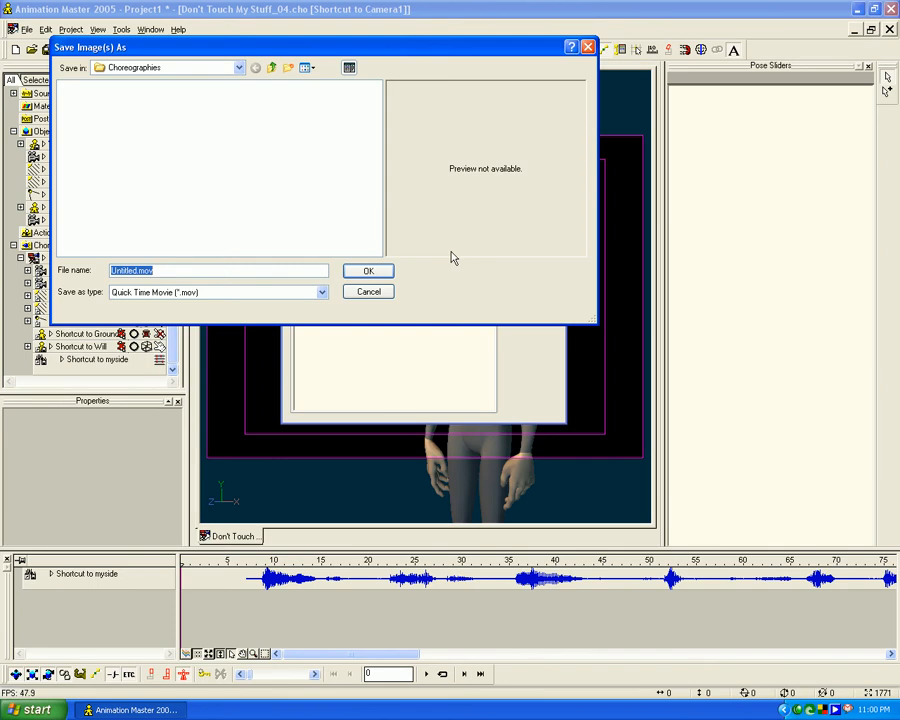
left_click(271, 69)
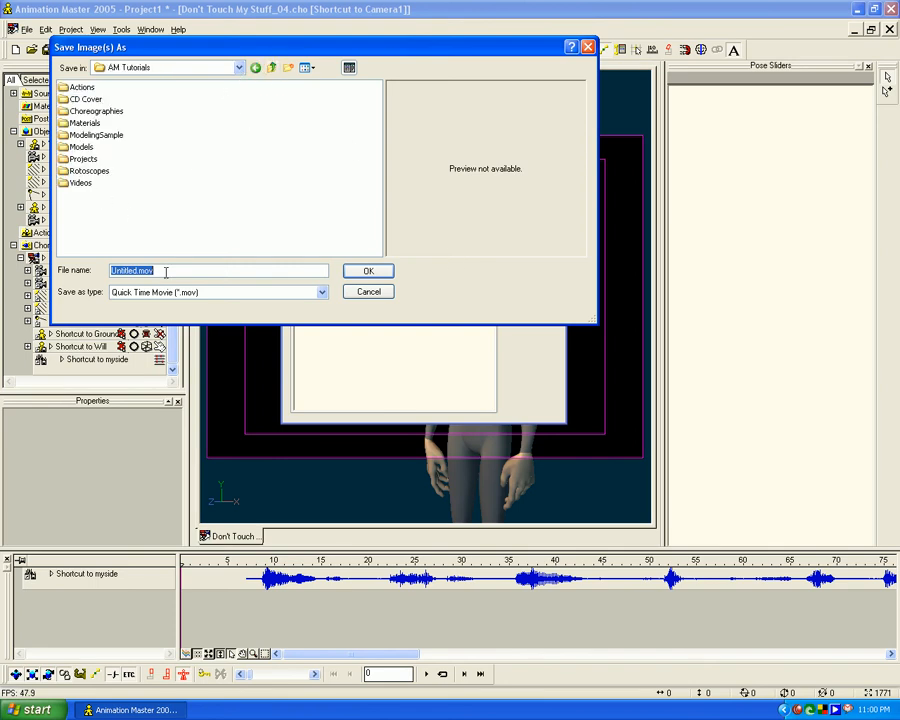
left_click_drag(137, 271, 93, 274)
type("WillMySid")
left_click(368, 271)
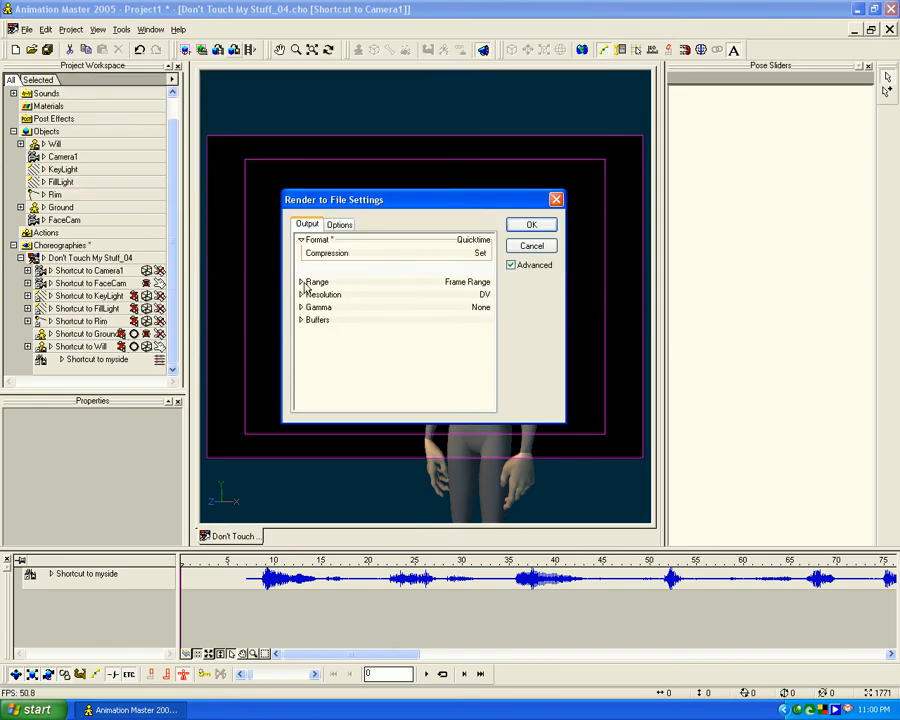
Set the end of the render's frame range to 330 and check the resolution settings.
left_click(302, 241)
left_click(302, 241)
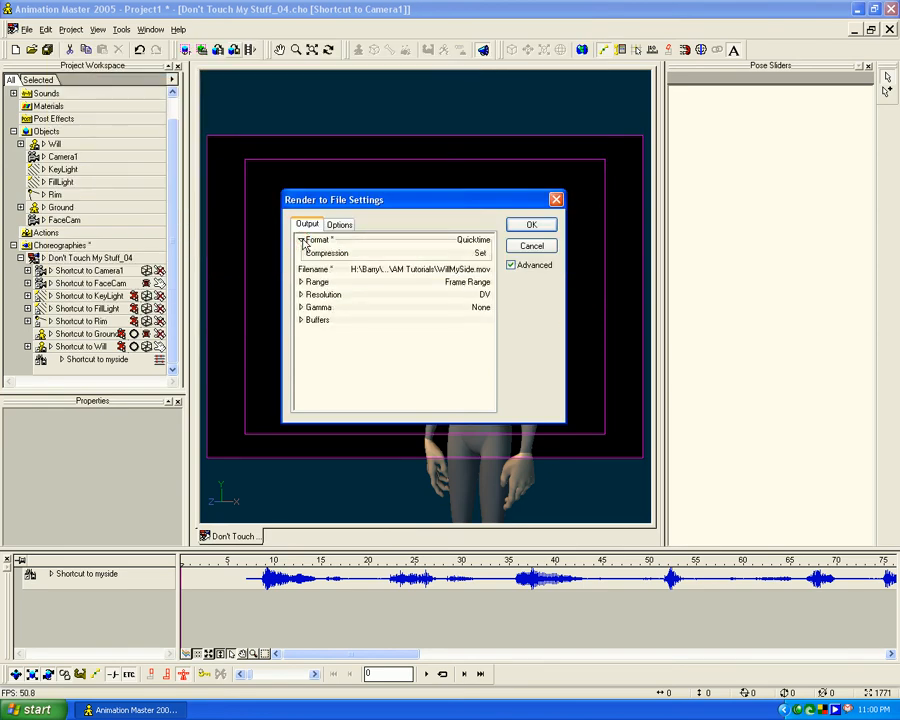
left_click(302, 241)
left_click(302, 241)
left_click(302, 241)
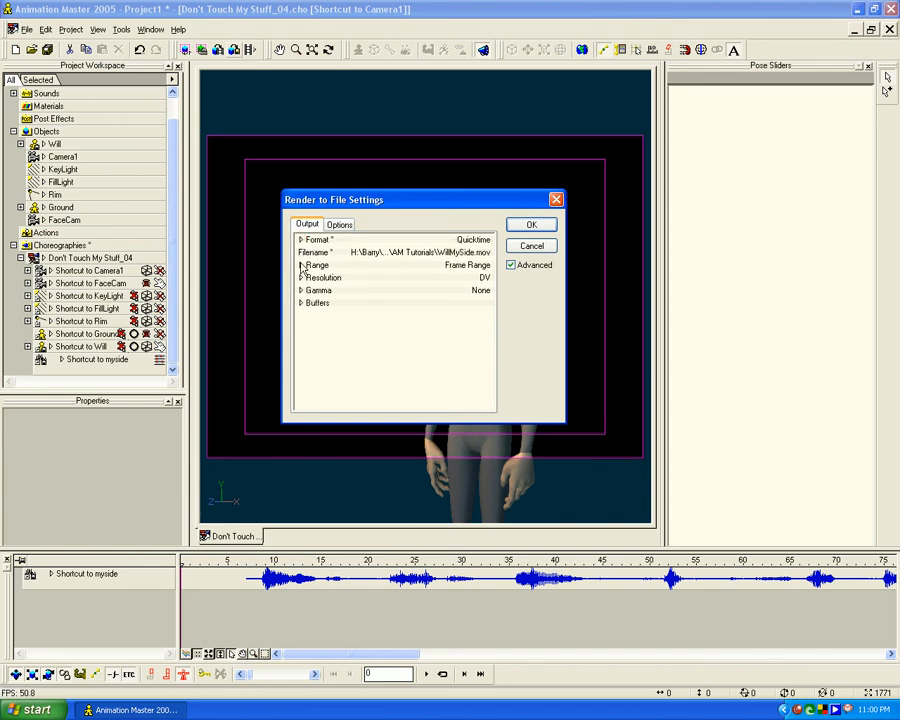
left_click(302, 265)
left_click(465, 290)
type("330")
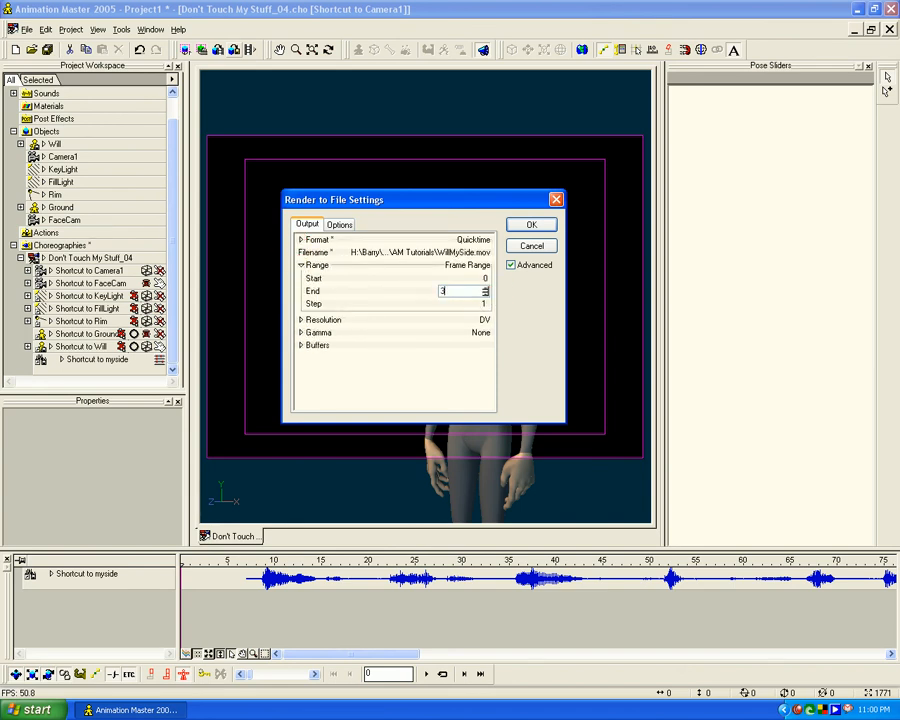
left_click(302, 265)
left_click(302, 278)
left_click(302, 278)
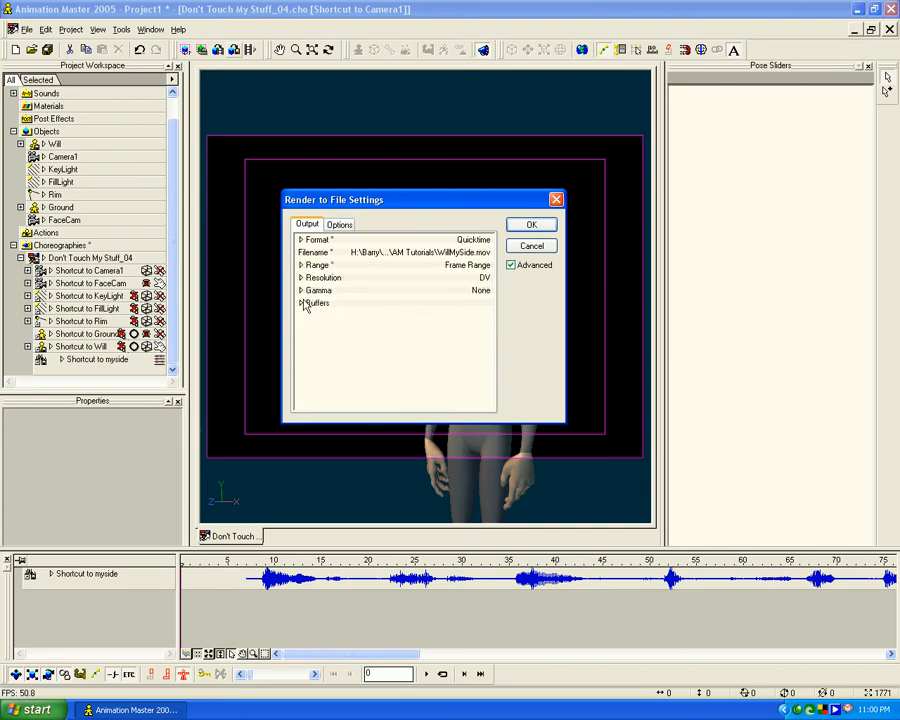
Check the Buffers and Gamma settings of the render output.
left_click(302, 302)
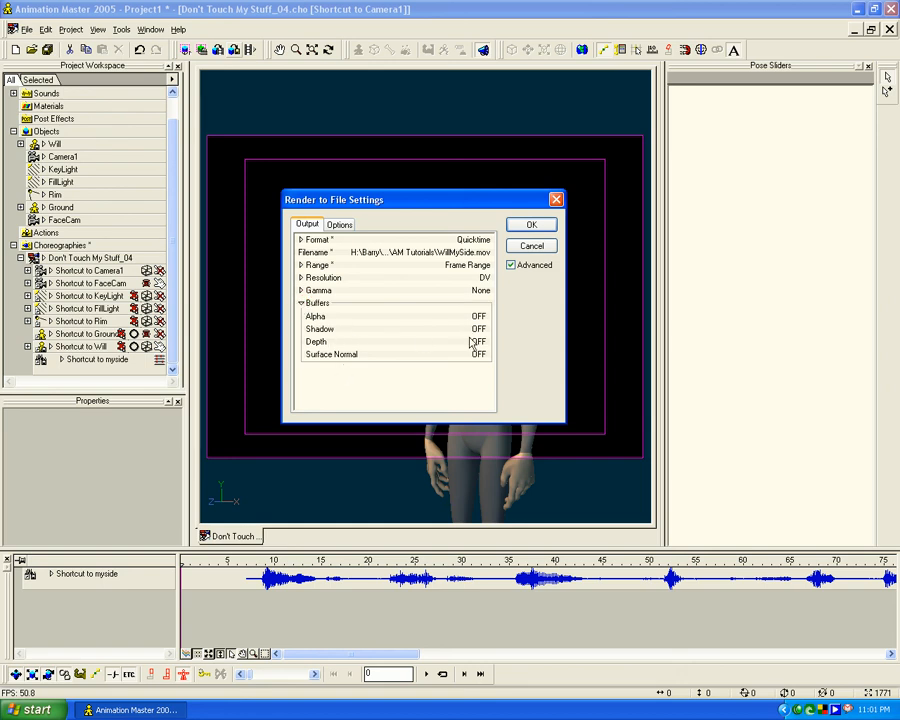
left_click(302, 302)
left_click(302, 290)
left_click(302, 290)
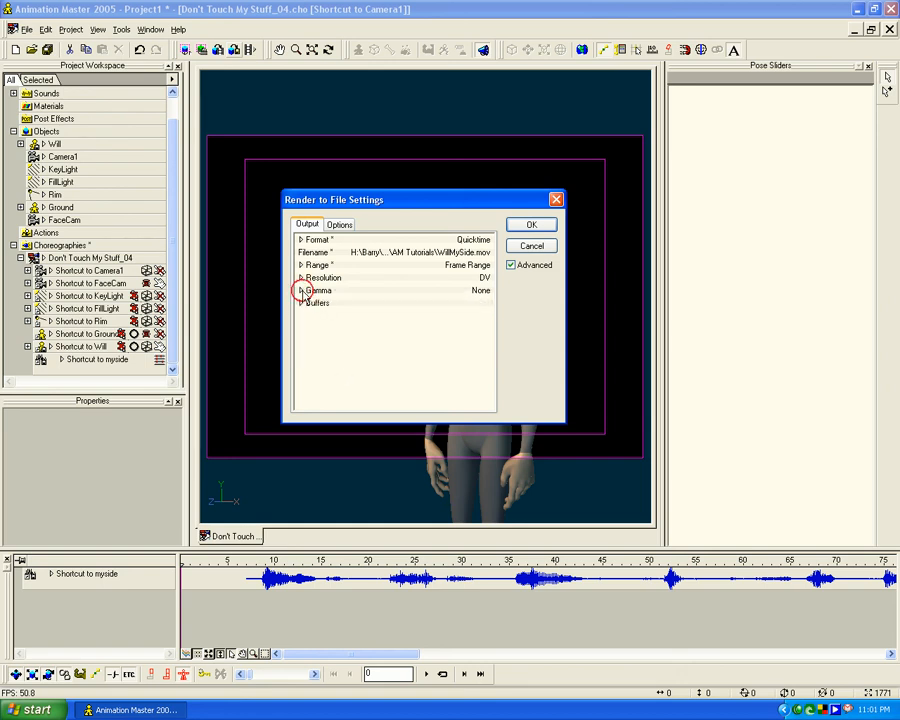
Turn on Multi-Pass in the render-to-file options and set it to 5 passes.
left_click(340, 225)
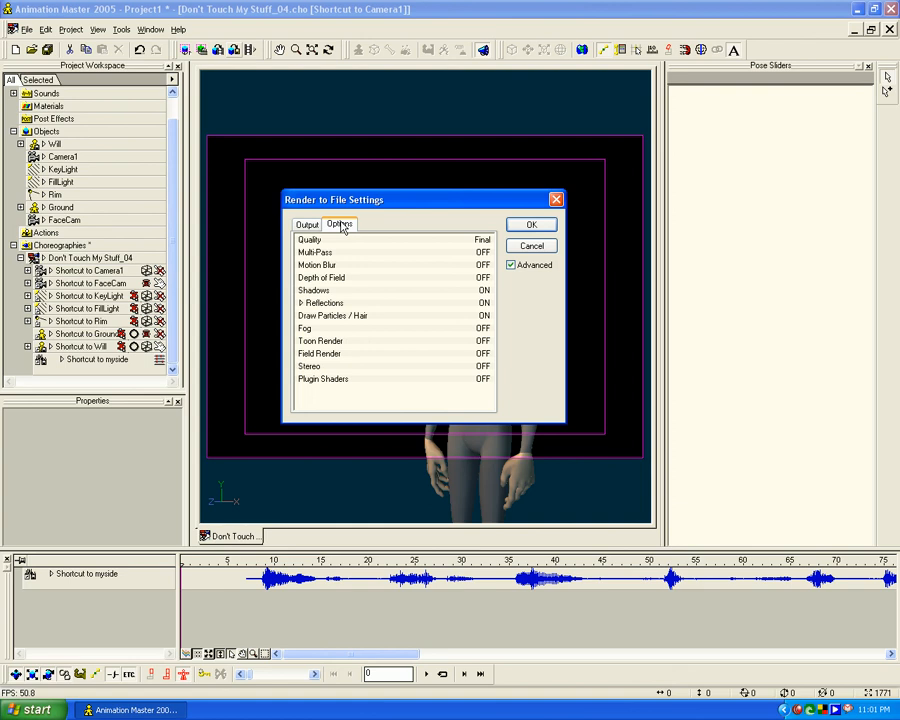
left_click(485, 254)
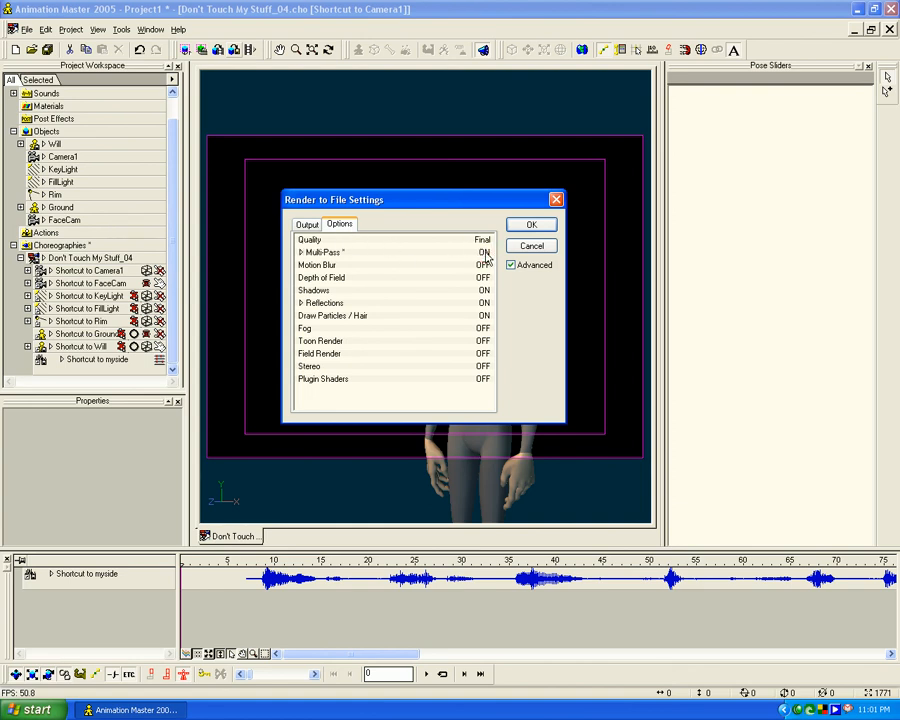
left_click(302, 253)
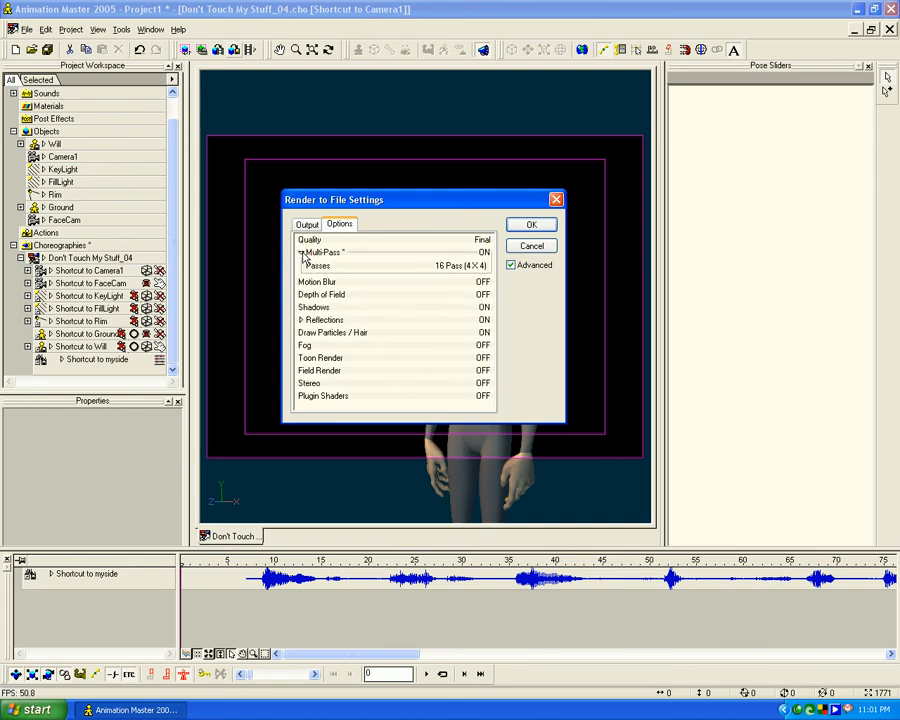
left_click(464, 268)
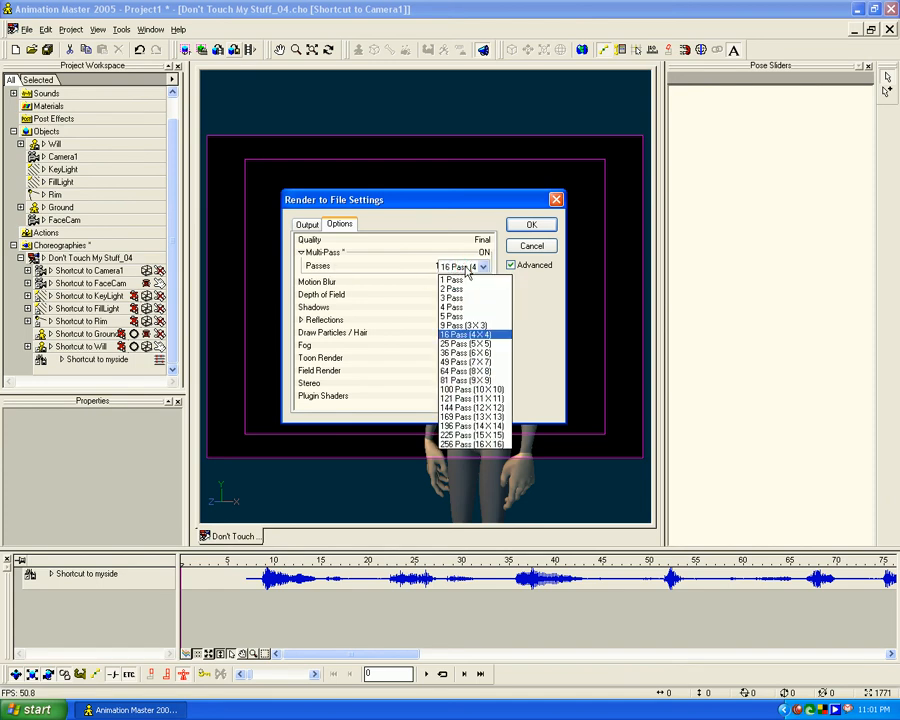
left_click(469, 328)
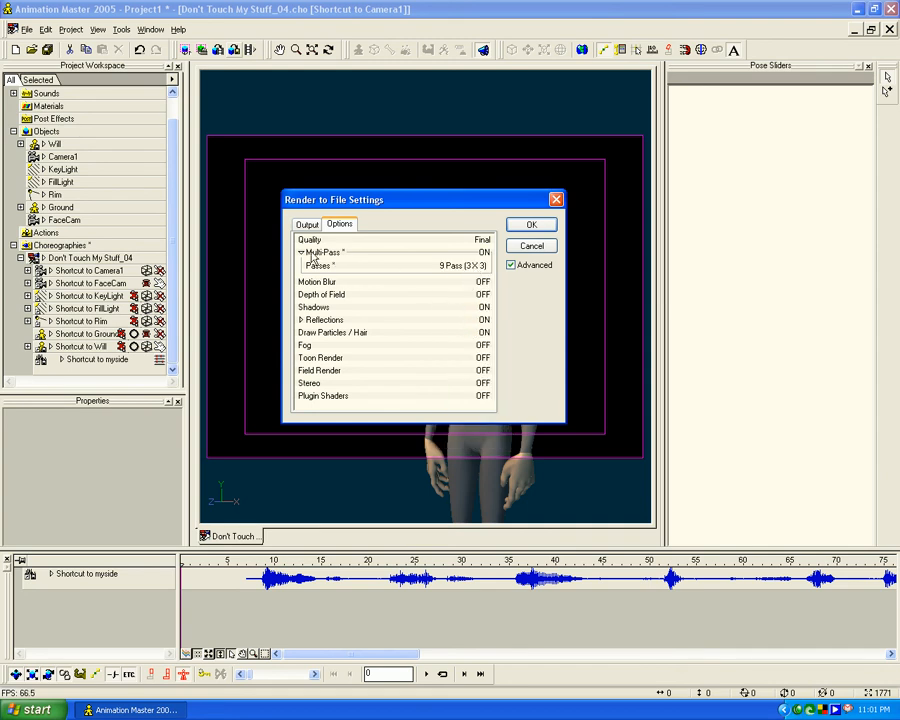
left_click(438, 268)
left_click(456, 318)
left_click(301, 253)
Turn on Motion Blur and turn off Reflections and Draw Particles / Hair in the render-to-file options.
left_click(483, 265)
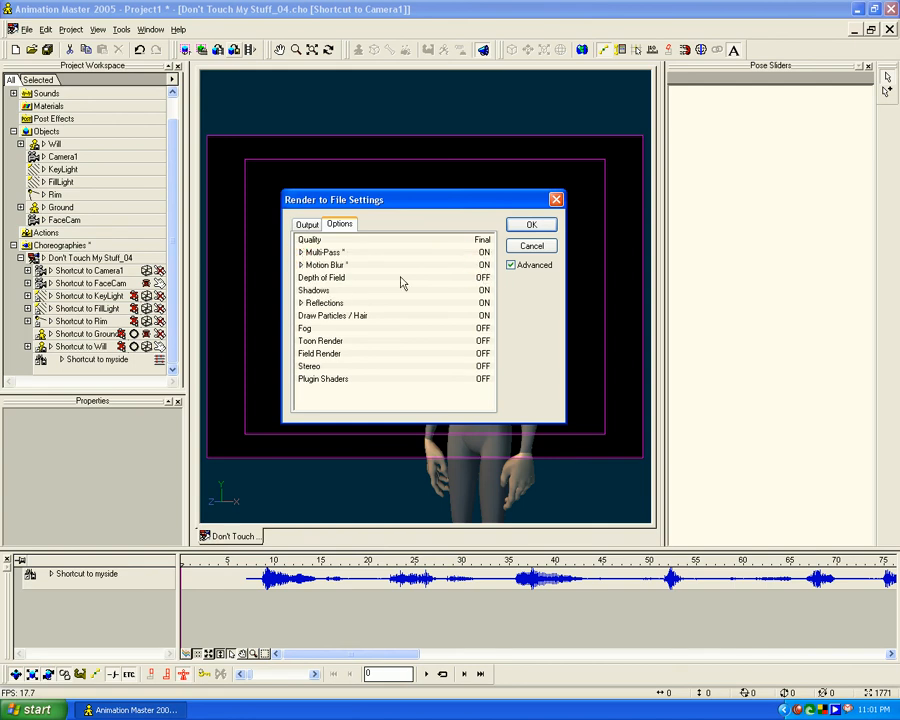
left_click(301, 265)
left_click(301, 265)
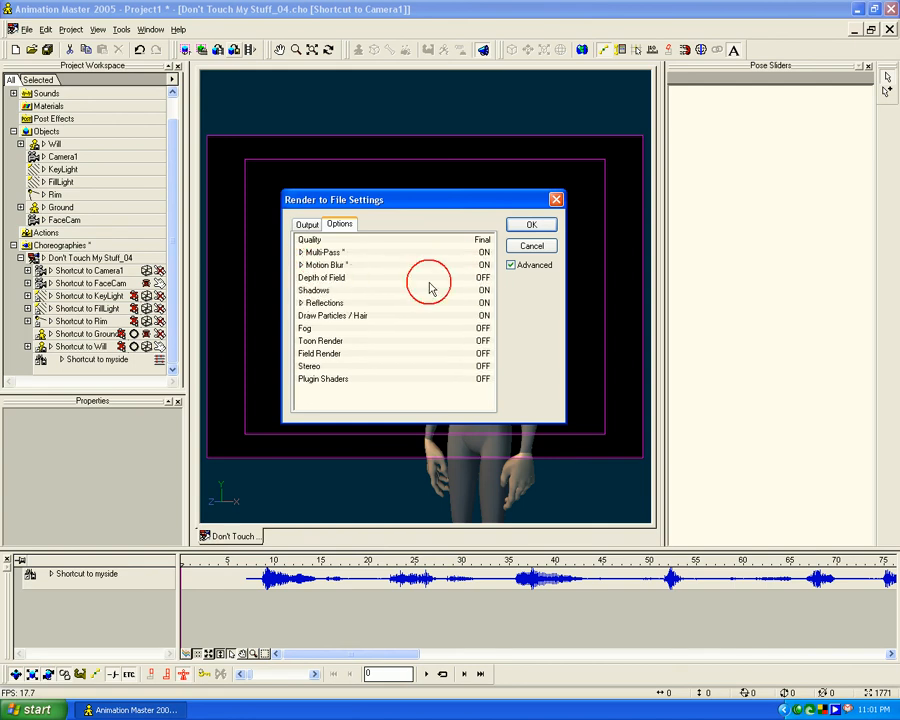
left_click(301, 265)
left_click(301, 265)
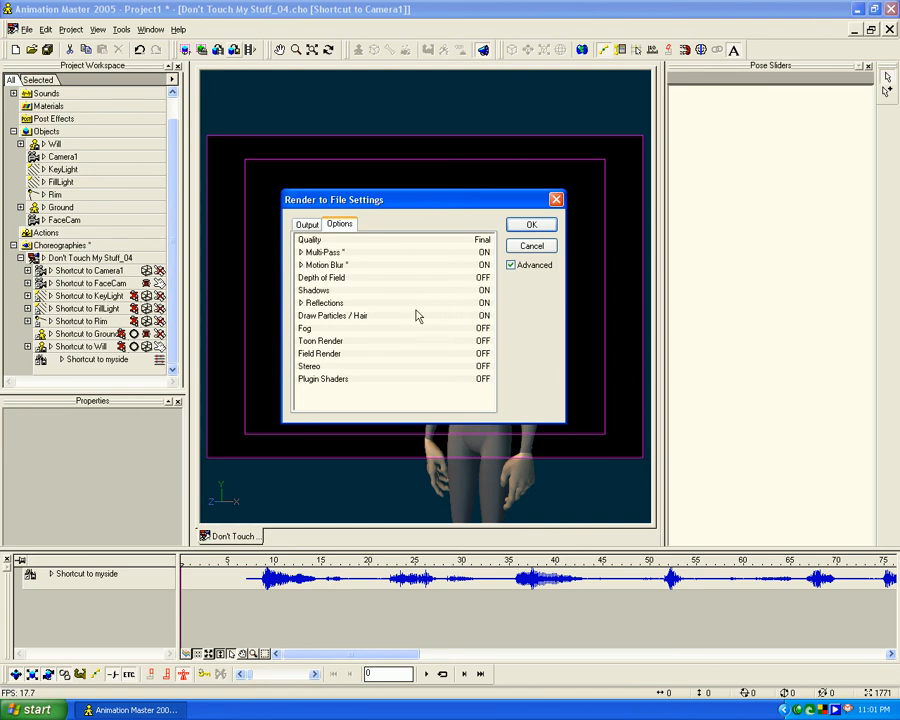
left_click(481, 304)
left_click(483, 315)
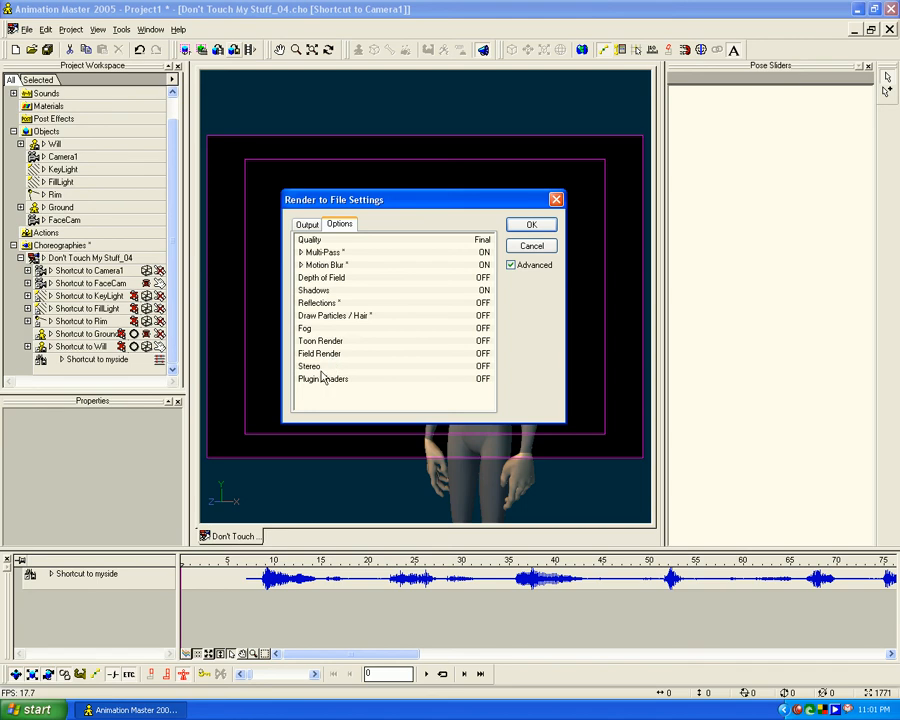
Review the output and option settings of the render once more, and cancel the render-to-file setup.
left_click(306, 224)
left_click(343, 224)
left_click(310, 225)
left_click(339, 224)
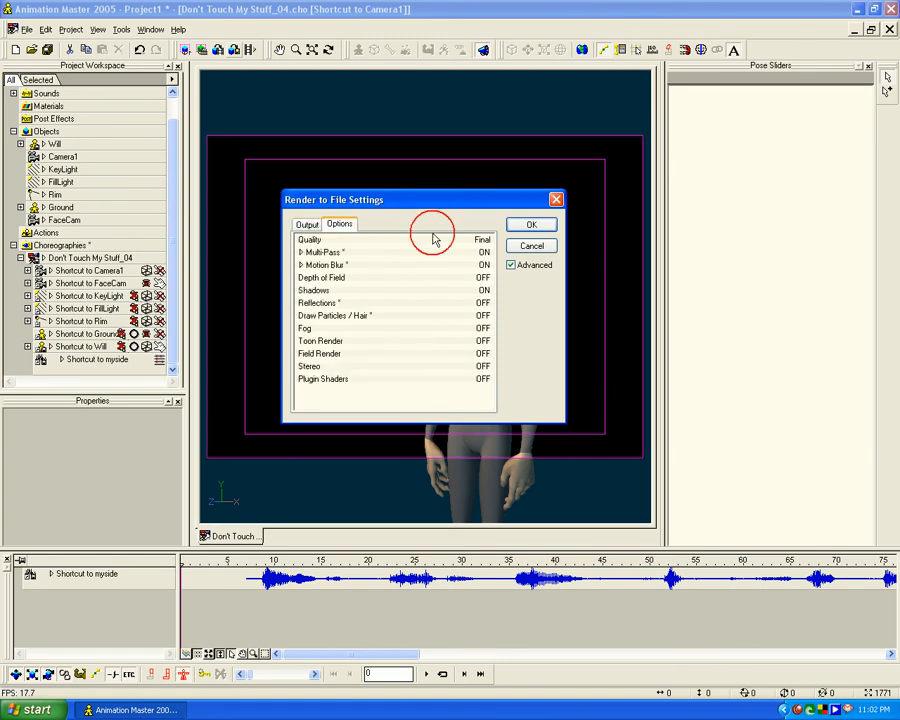
left_click(532, 246)
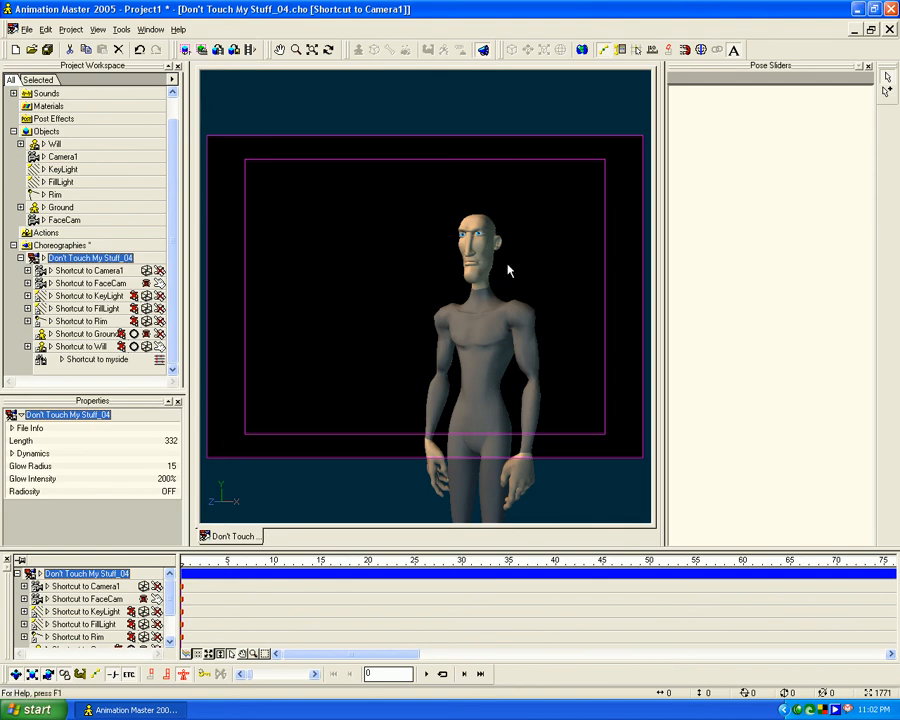
Reopen the render-to-file settings to check which output and option values were retained, and close them without rendering.
left_click(234, 49)
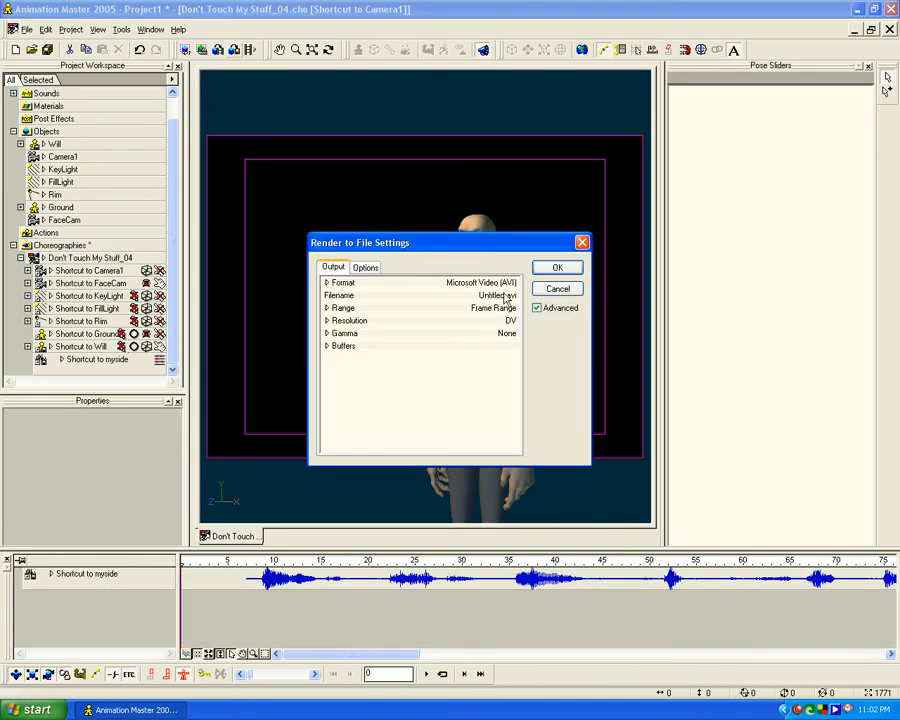
left_click(328, 284)
left_click(366, 268)
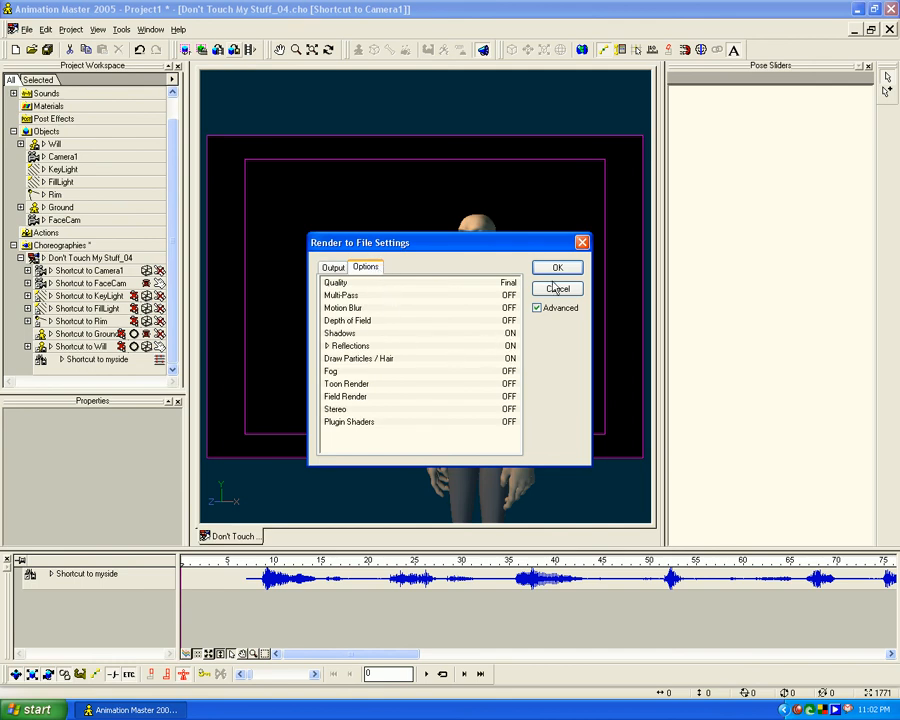
left_click(333, 267)
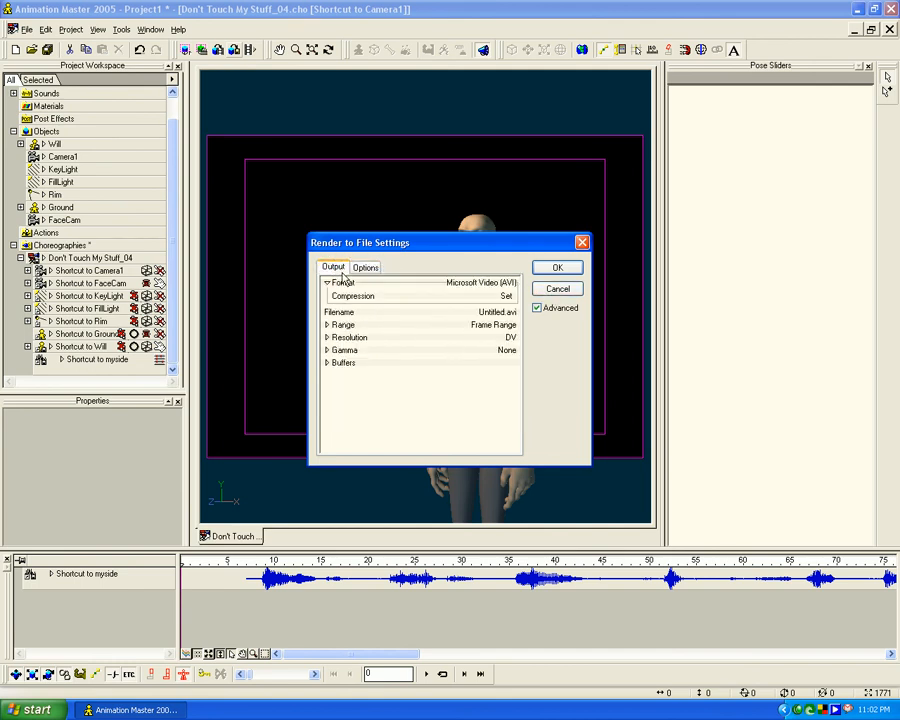
left_click(556, 290)
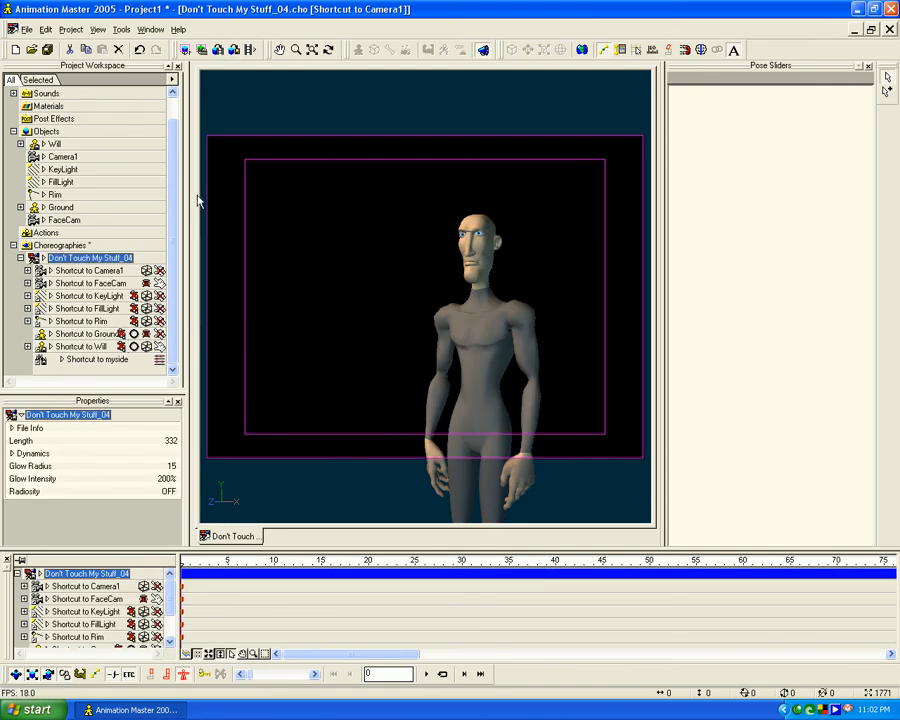
Turn on Multi-Pass in Camera1's render options and set it to 5 passes.
left_click(62, 157)
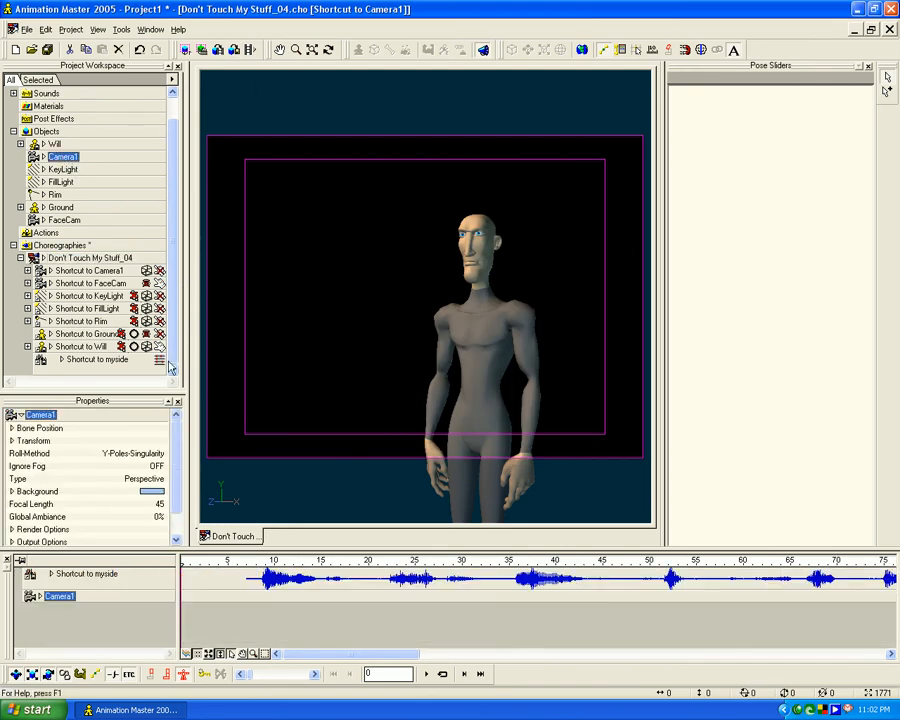
left_click(44, 158)
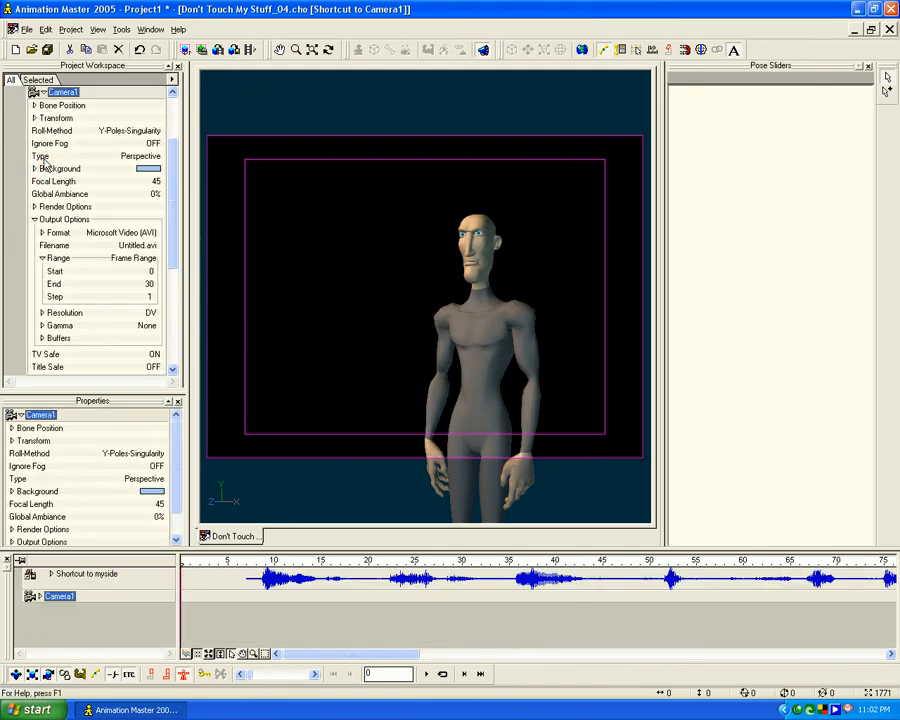
left_click(42, 258)
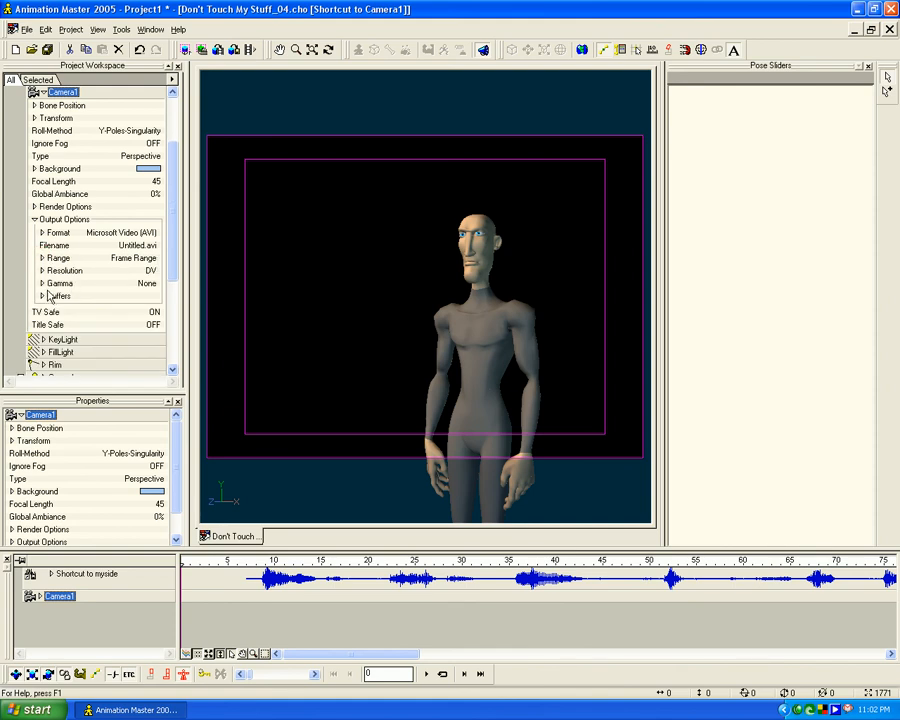
left_click(34, 219)
left_click(34, 206)
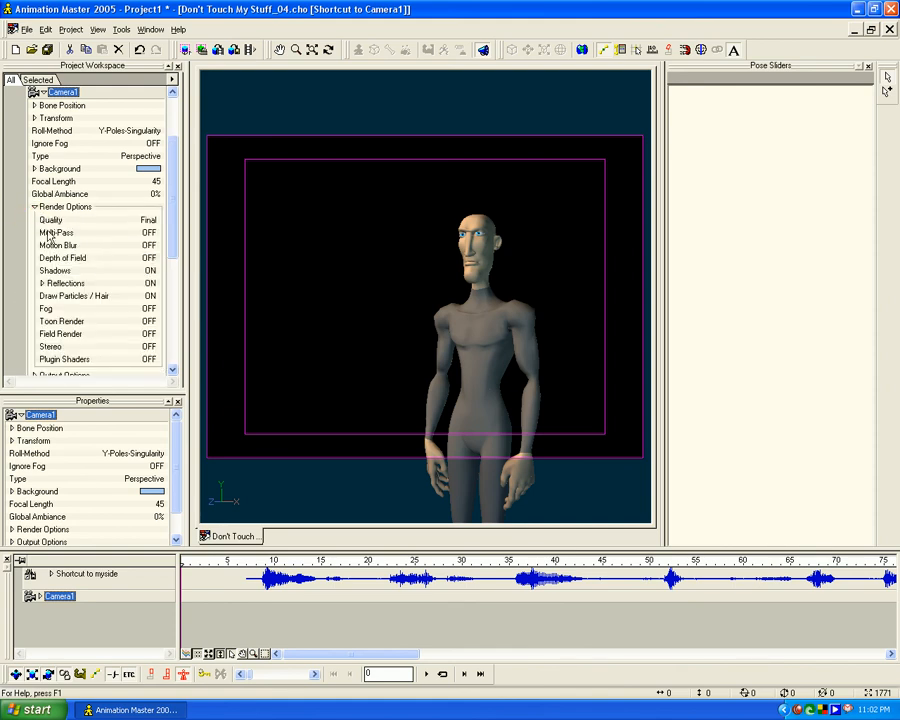
left_click(150, 233)
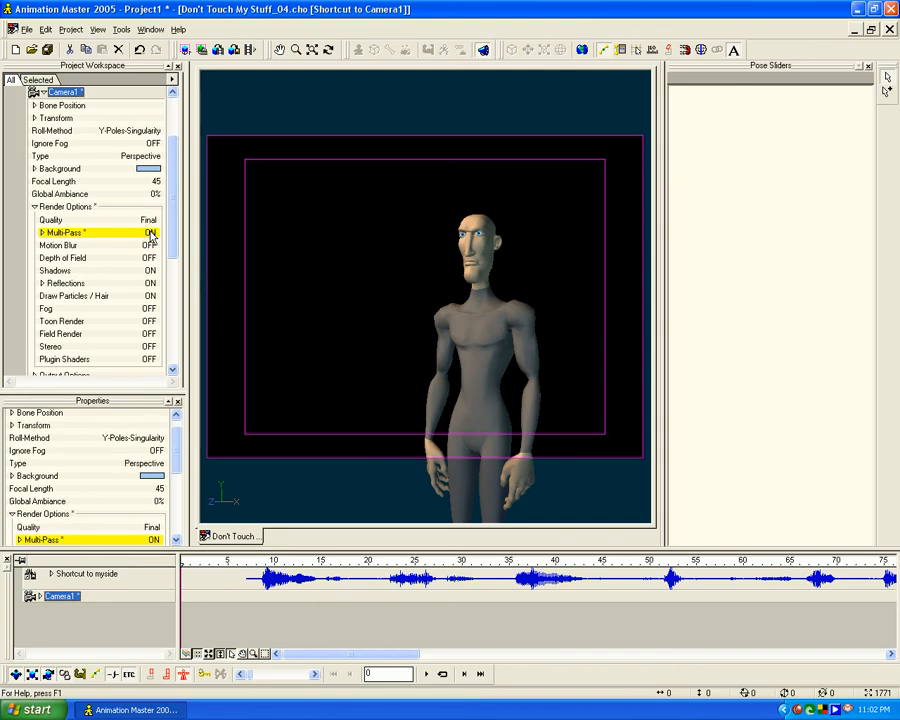
left_click(42, 232)
left_click(127, 245)
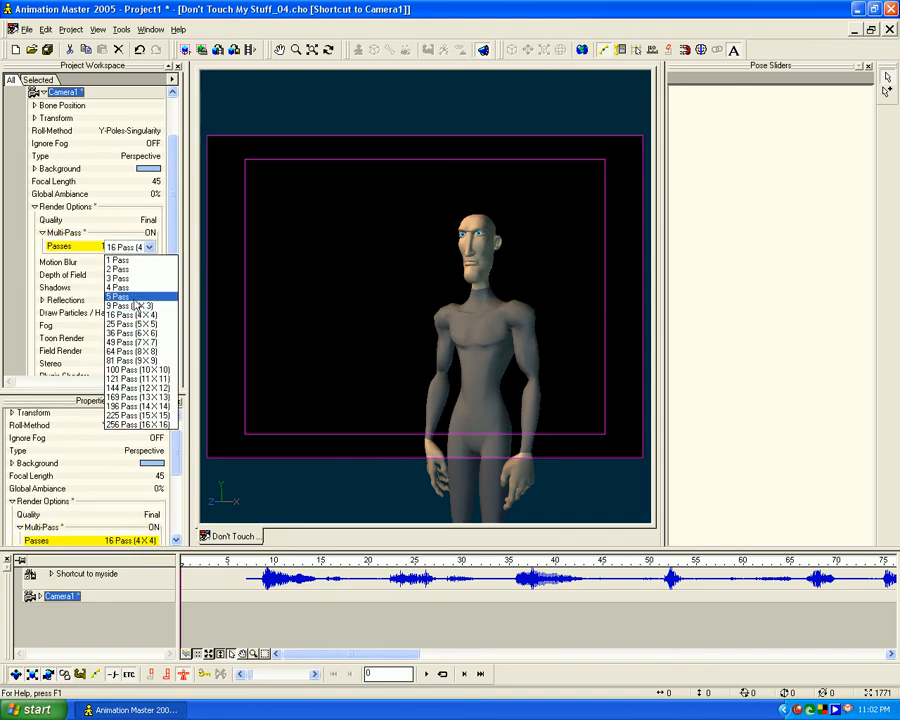
left_click(127, 285)
left_click(135, 245)
left_click(130, 296)
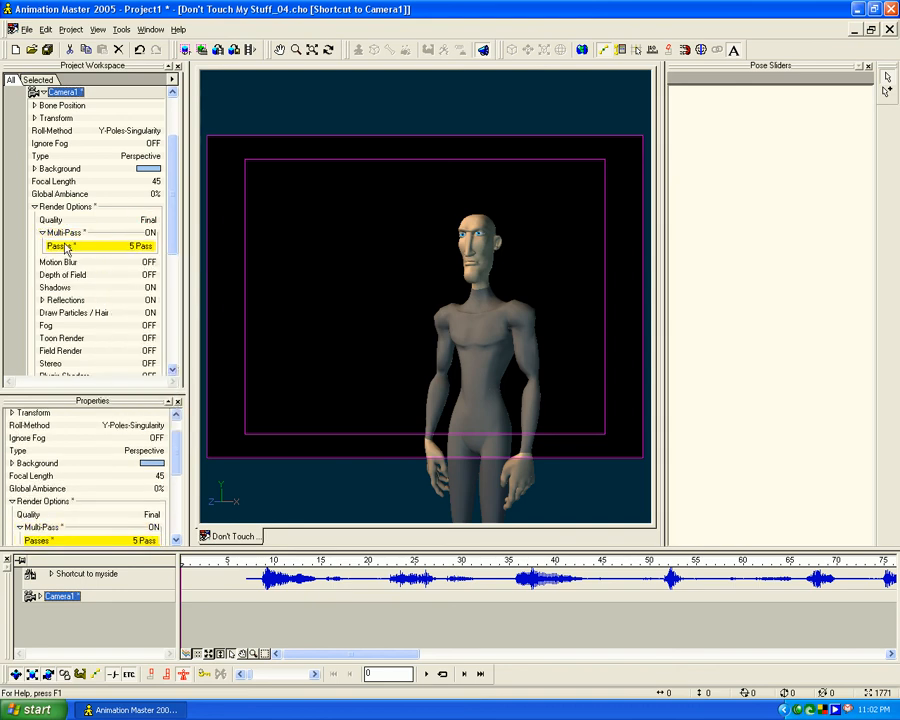
left_click(42, 232)
In Camera1's render options, turn on Motion Blur, keep Depth of Field off, and turn off Reflections and Draw Particles / Hair.
left_click(140, 245)
left_click(41, 245)
left_click(41, 246)
left_click(150, 258)
left_click(150, 258)
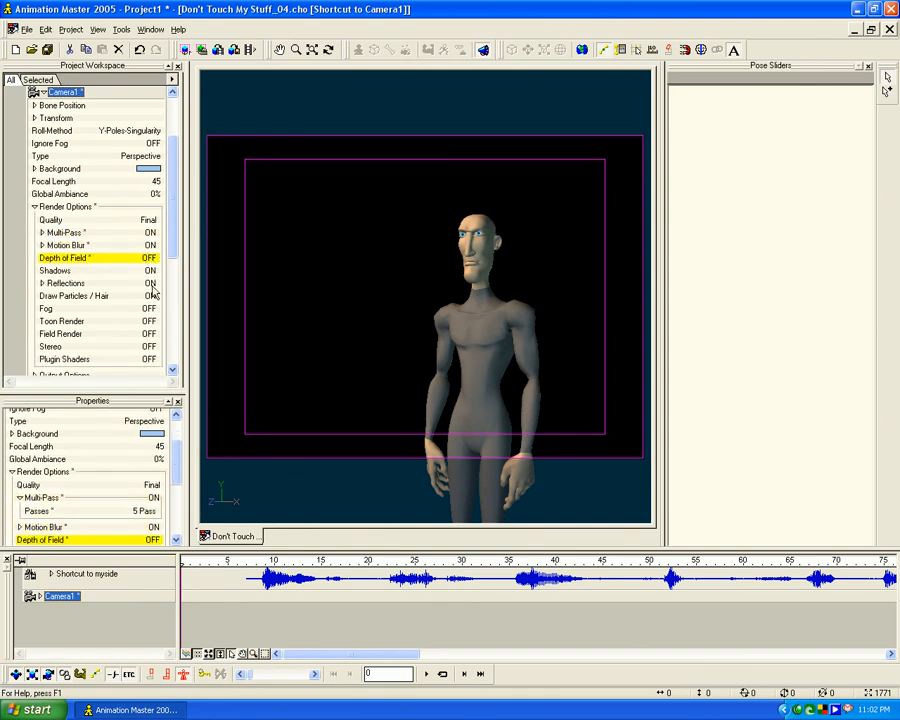
left_click(150, 283)
left_click(150, 296)
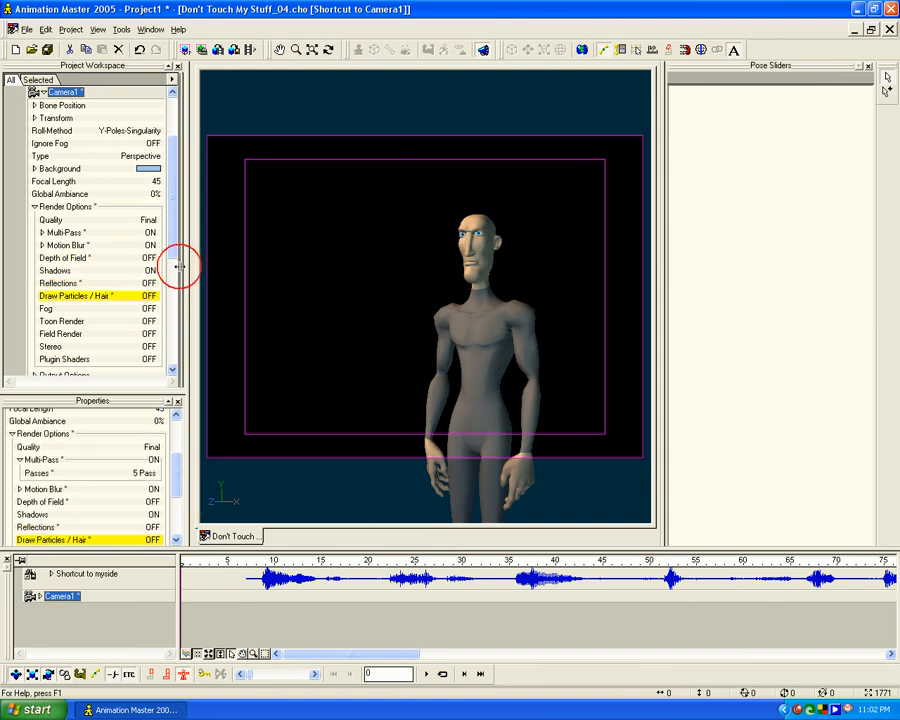
Set Camera1's output format to Quicktime and accept the Sorenson Video 3 compression settings.
scroll(175, 251, "up", 2)
scroll(176, 251, "down", 5)
scroll(176, 253, "down", 3)
scroll(121, 200, "up", 5)
left_click(35, 308)
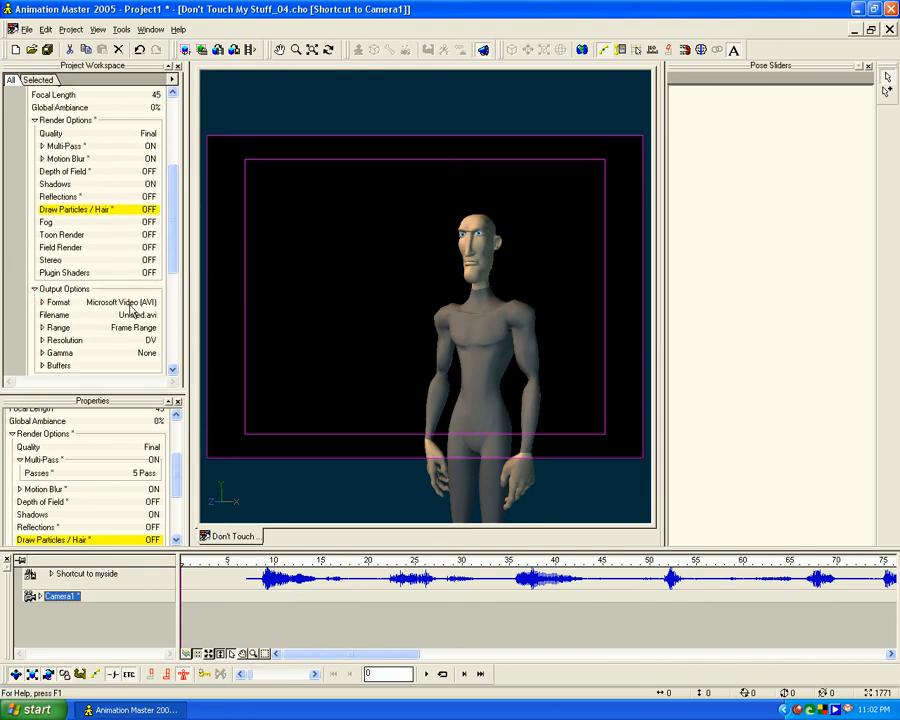
left_click(145, 298)
left_click(150, 332)
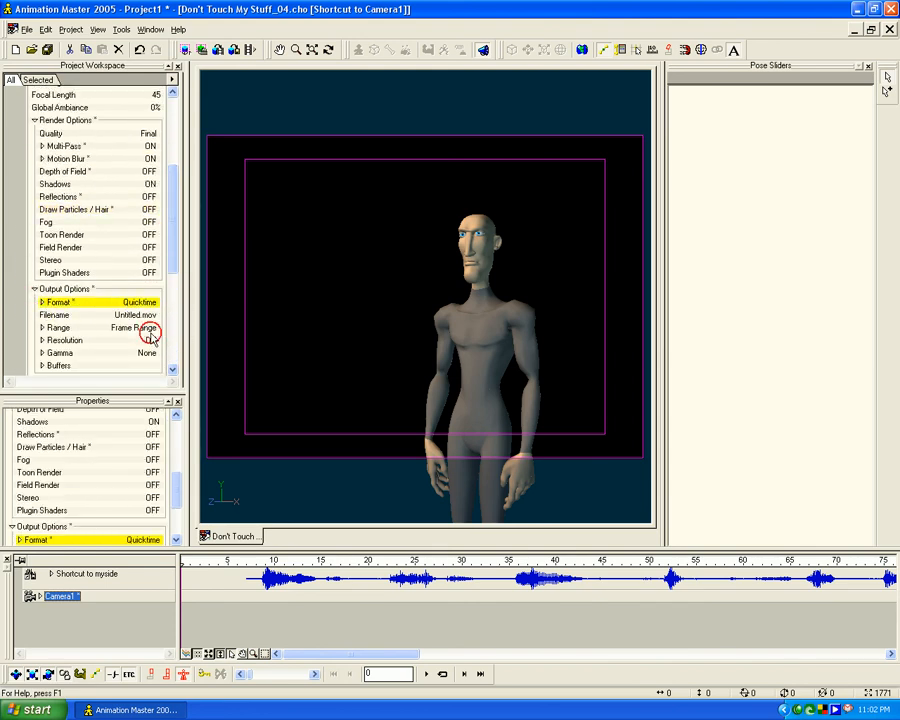
left_click(42, 302)
left_click(147, 316)
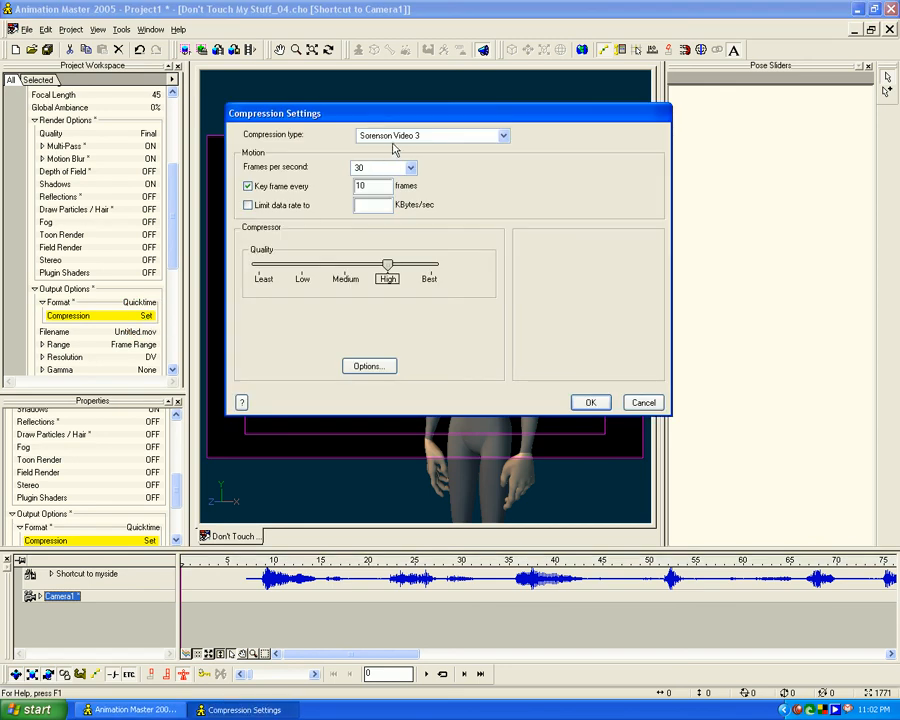
key("Return")
Set Camera1's output file to WillMySide.mov in the AM Tutorials folder.
left_click(140, 331)
left_click(138, 272)
left_click_drag(138, 271, 93, 282)
type("WillMyS.mov")
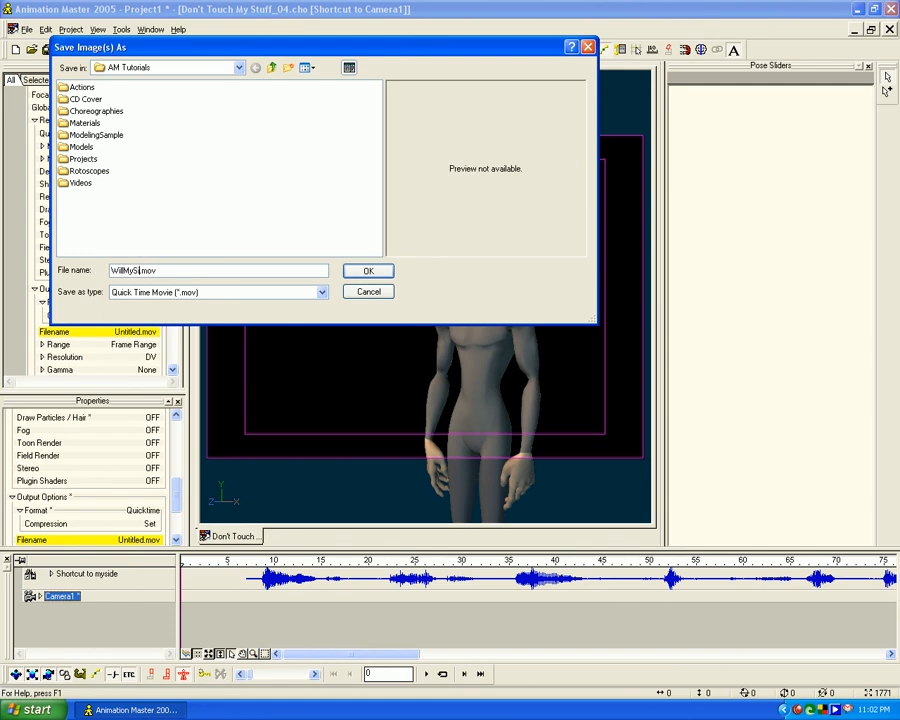
key("Return")
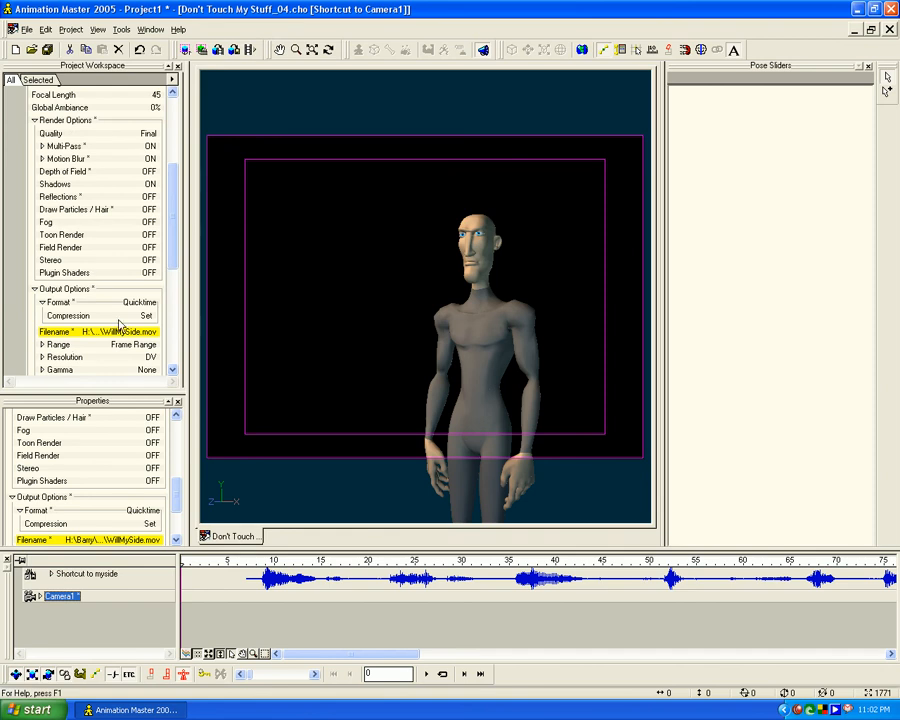
Set the end of Camera1's output frame range to 330 and collapse the range and format settings.
left_click(36, 344)
left_click(35, 289)
left_click(42, 327)
left_click(148, 353)
key("Return")
left_click_drag(172, 248, 173, 290)
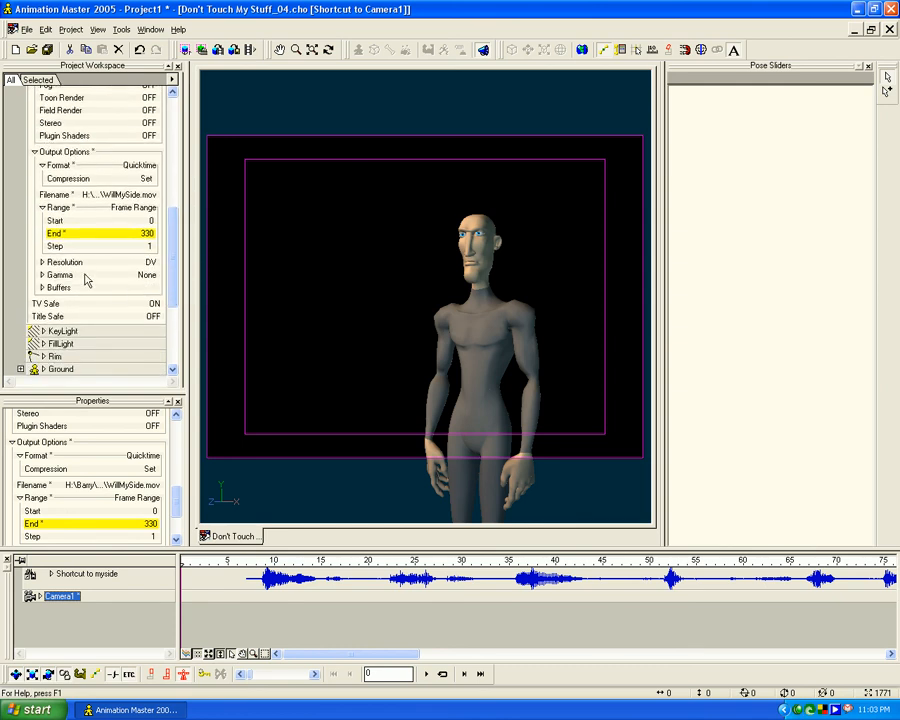
left_click(42, 207)
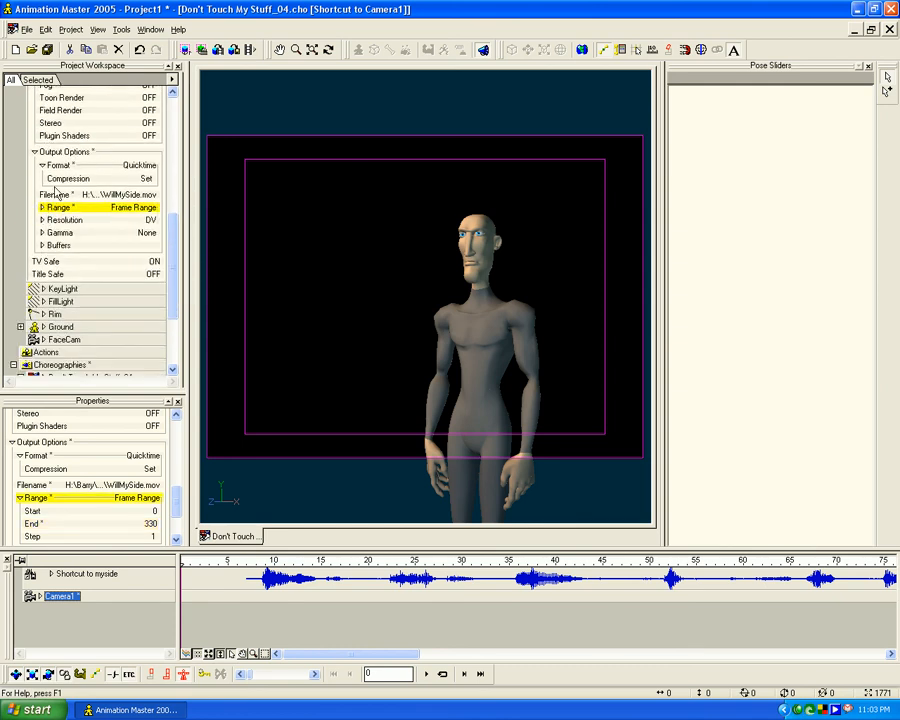
left_click(42, 147)
Move the animation to frame 83 and render a preview region around the character's upper body and raised hand.
left_click_drag(336, 562, 872, 536)
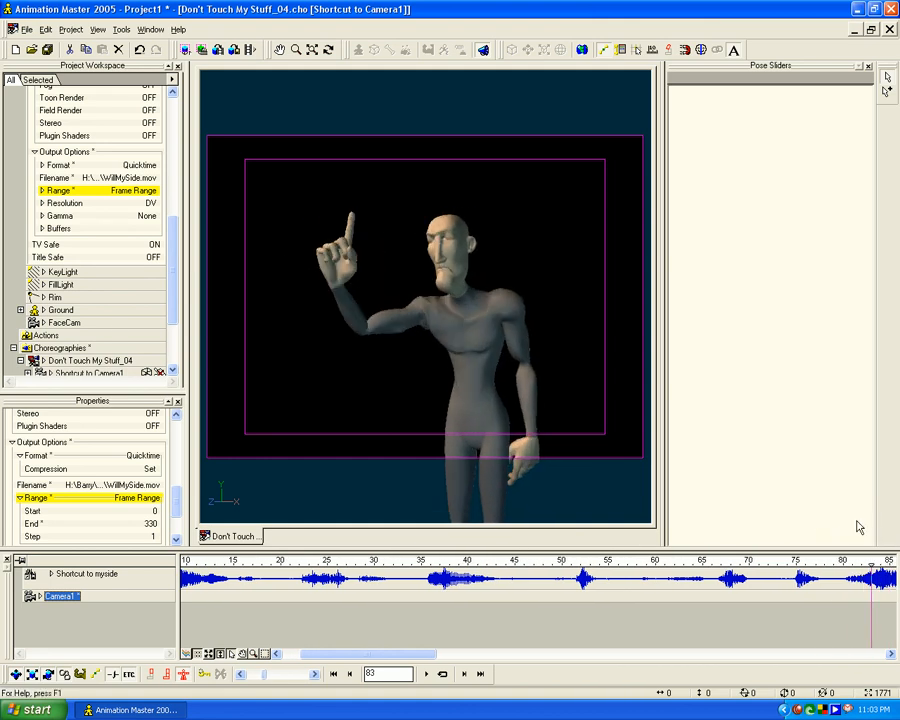
key("q")
left_click_drag(277, 181, 562, 357)
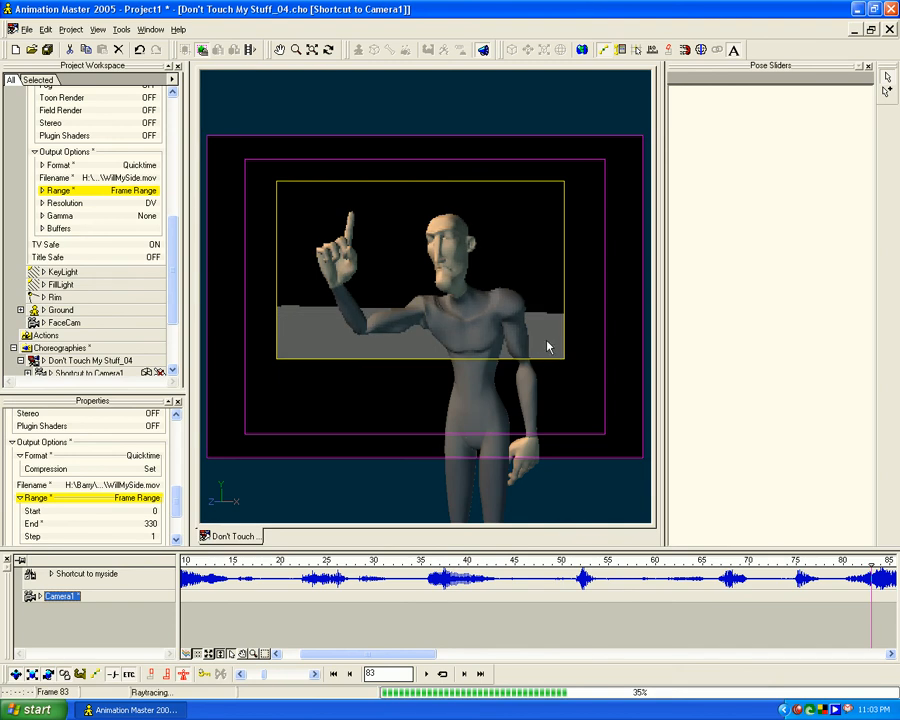
Render a preview of a larger region spanning the character's raised hand, head and torso down to the waist.
left_click(538, 342)
key("q")
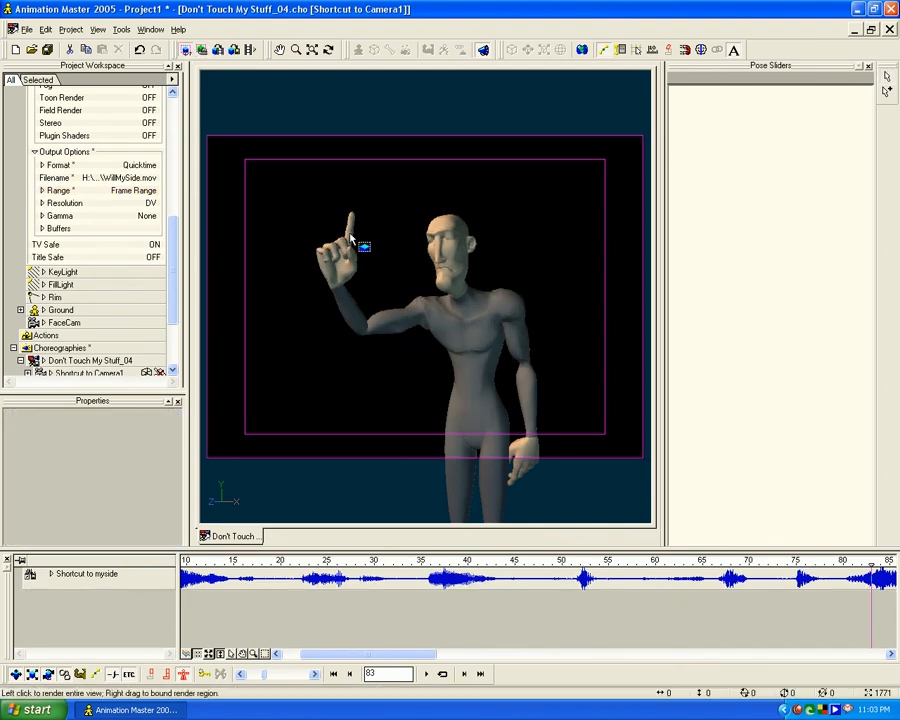
left_click_drag(277, 190, 588, 388)
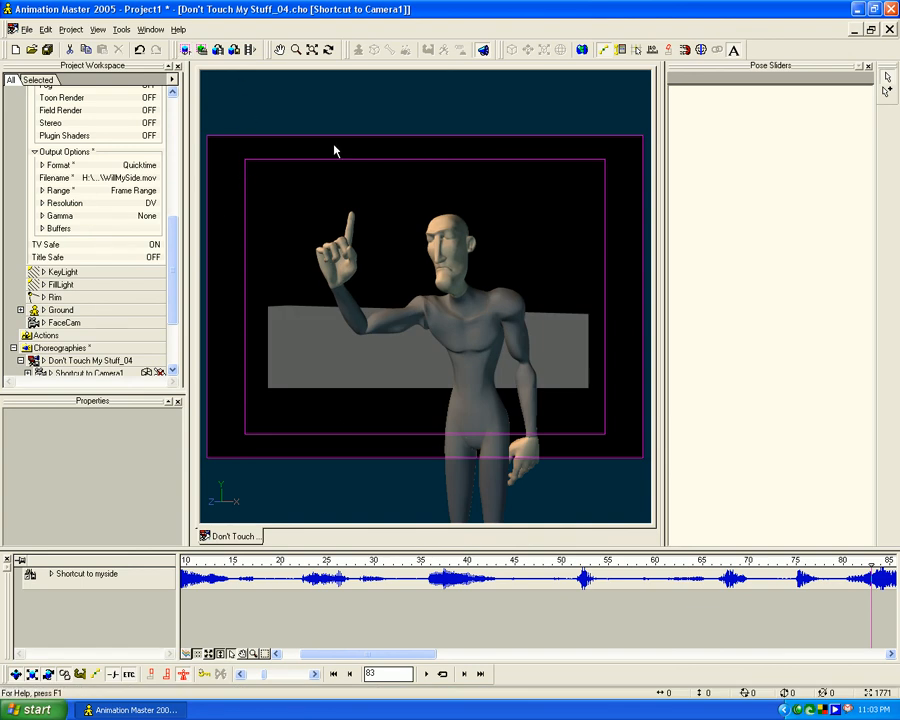
left_click(336, 114)
Set up a render to file for the choreography and turn on Multi-Pass with 5 passes.
left_click_drag(173, 226, 175, 191)
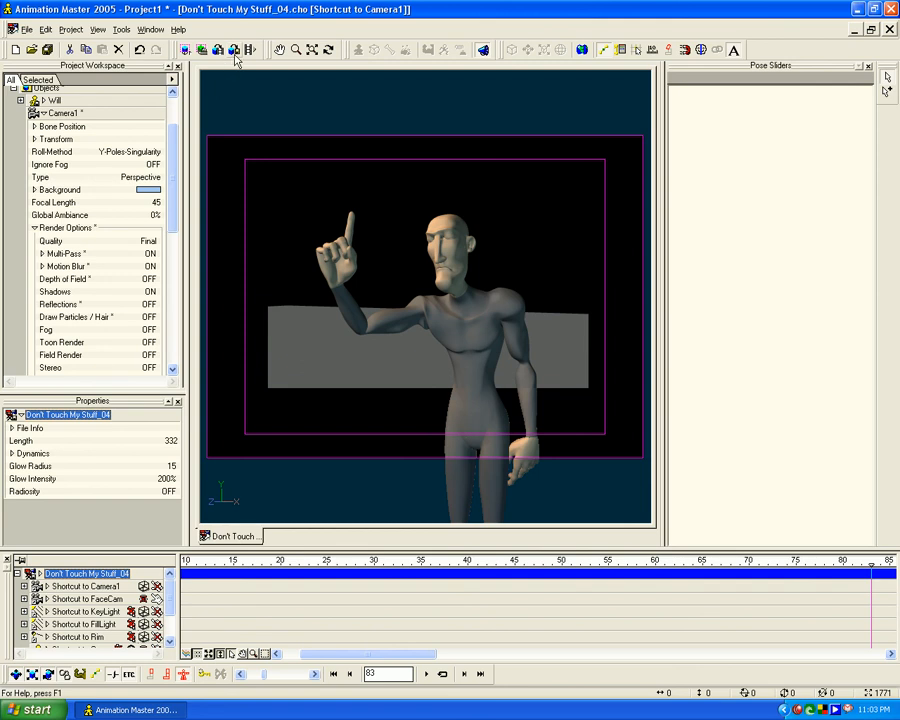
scroll(172, 172, "up", 1)
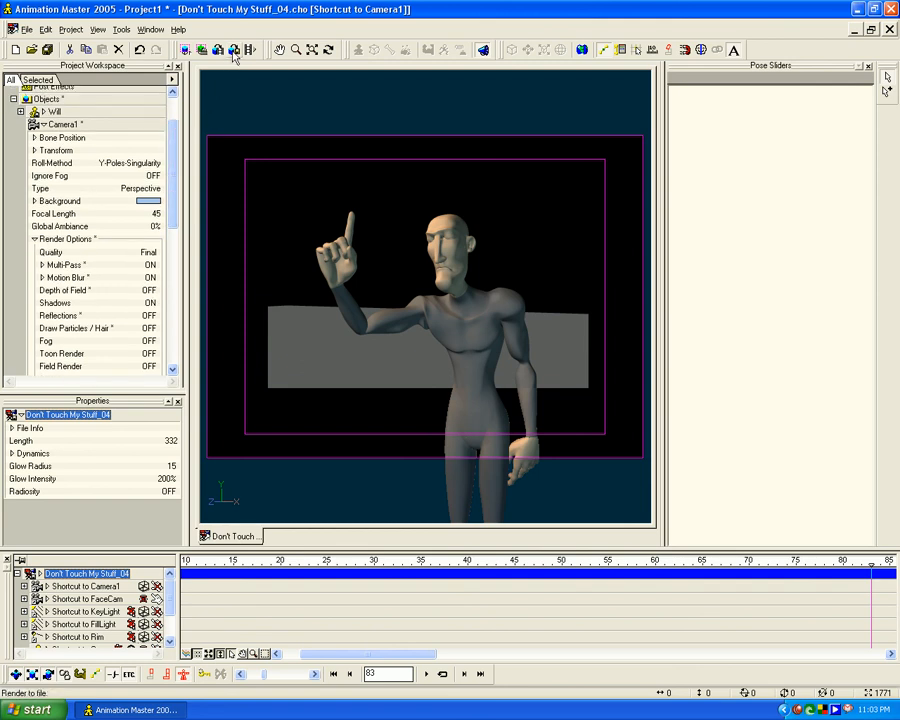
left_click(233, 50)
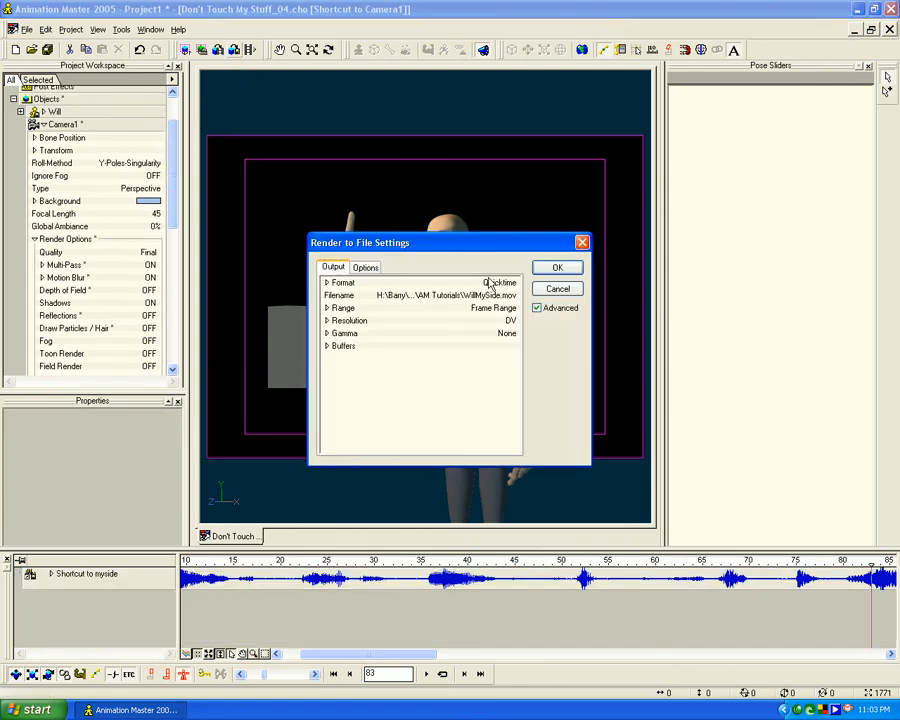
left_click(365, 267)
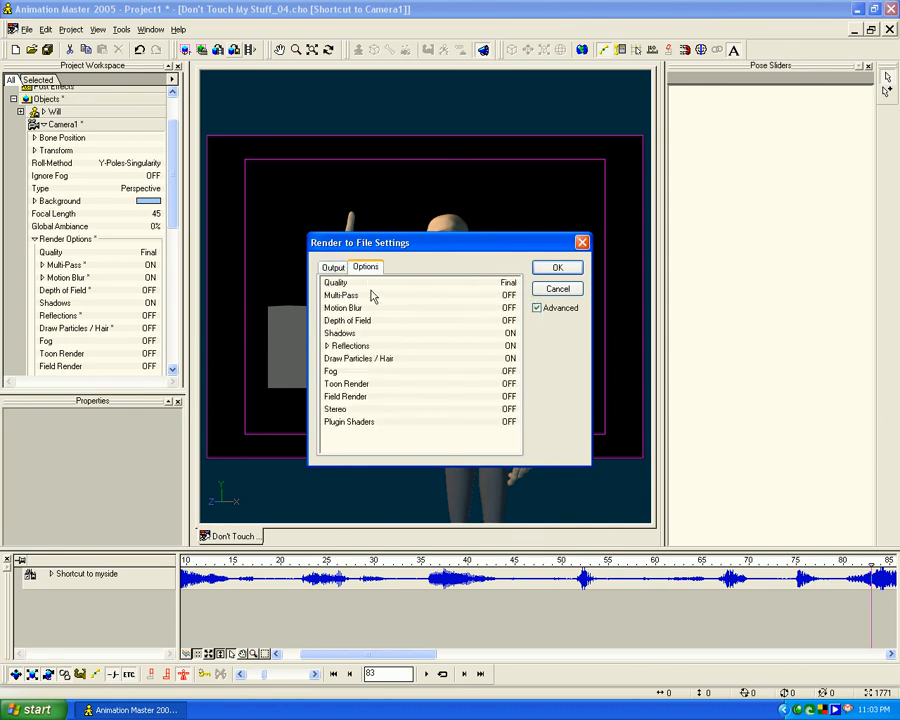
left_click(509, 295)
left_click(334, 295)
left_click(478, 310)
left_click(480, 348)
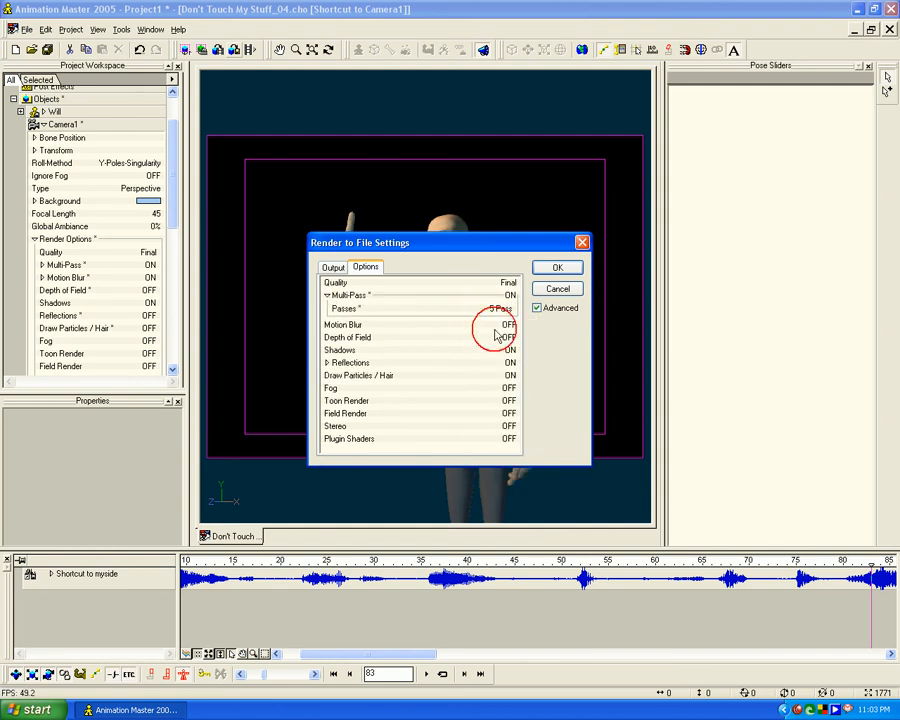
Turn on Motion Blur and turn off Reflections and Draw Particles / Hair in the file render options.
left_click(510, 307)
left_click(327, 308)
left_click(358, 314)
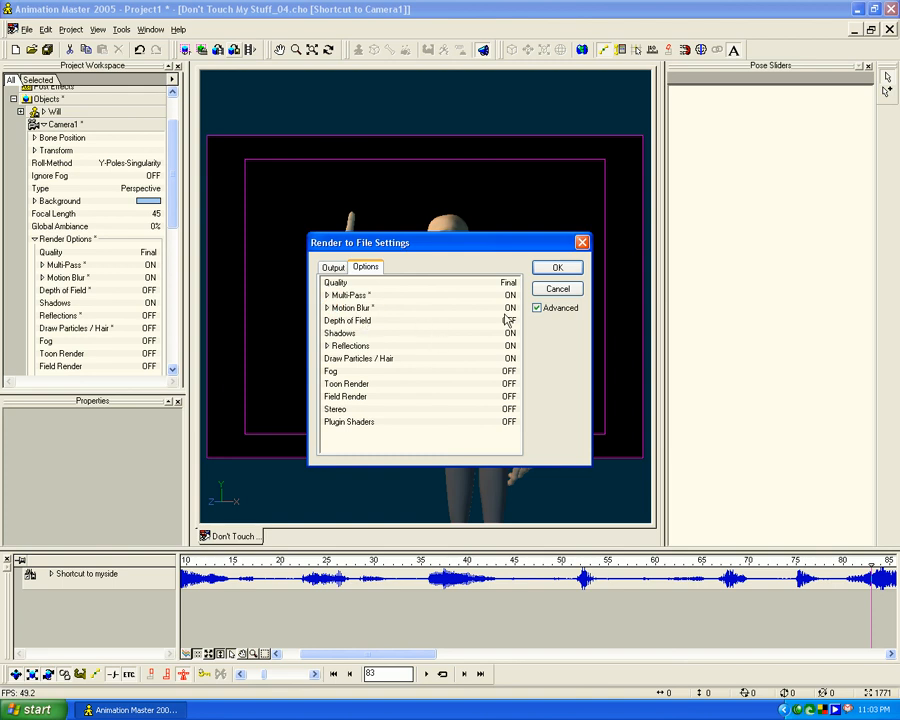
left_click(511, 345)
left_click(511, 358)
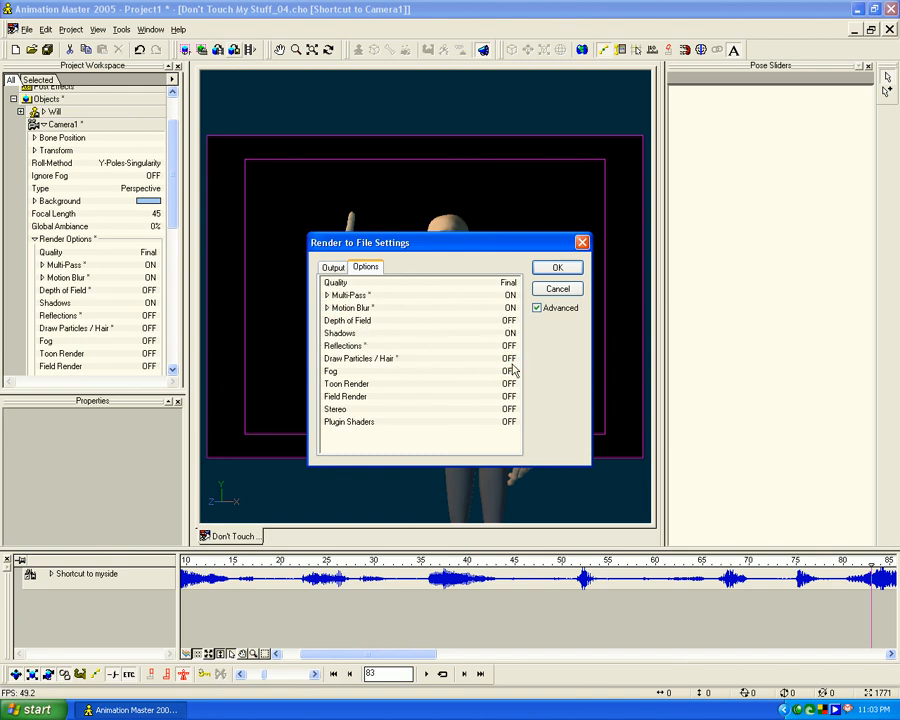
Check the output frame range, render the choreography to WillMySide.mov and close the finished render window.
left_click(338, 267)
left_click(326, 307)
left_click(327, 307)
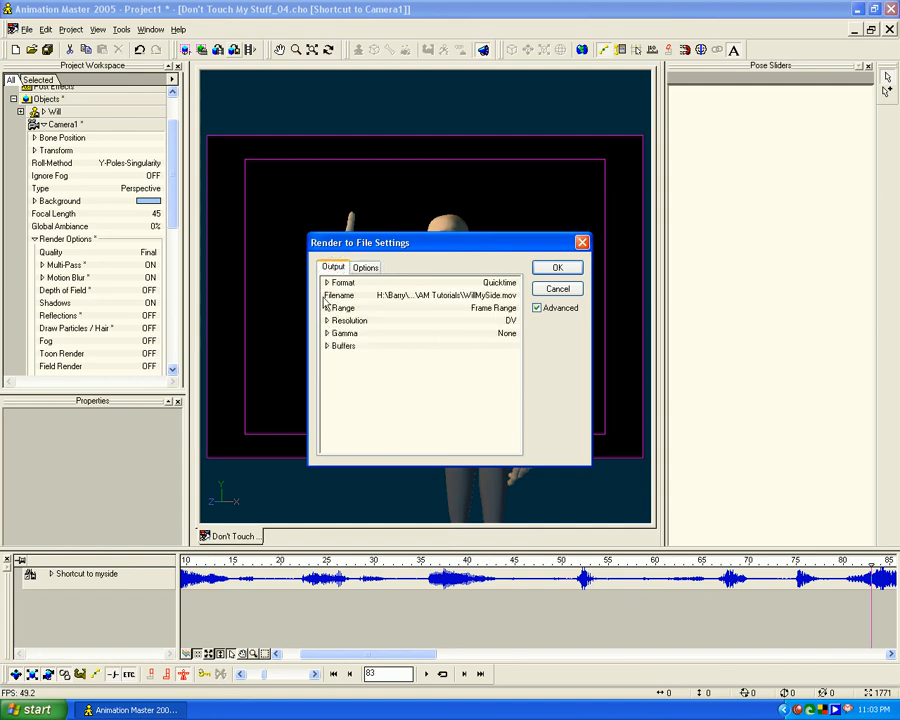
left_click(558, 270)
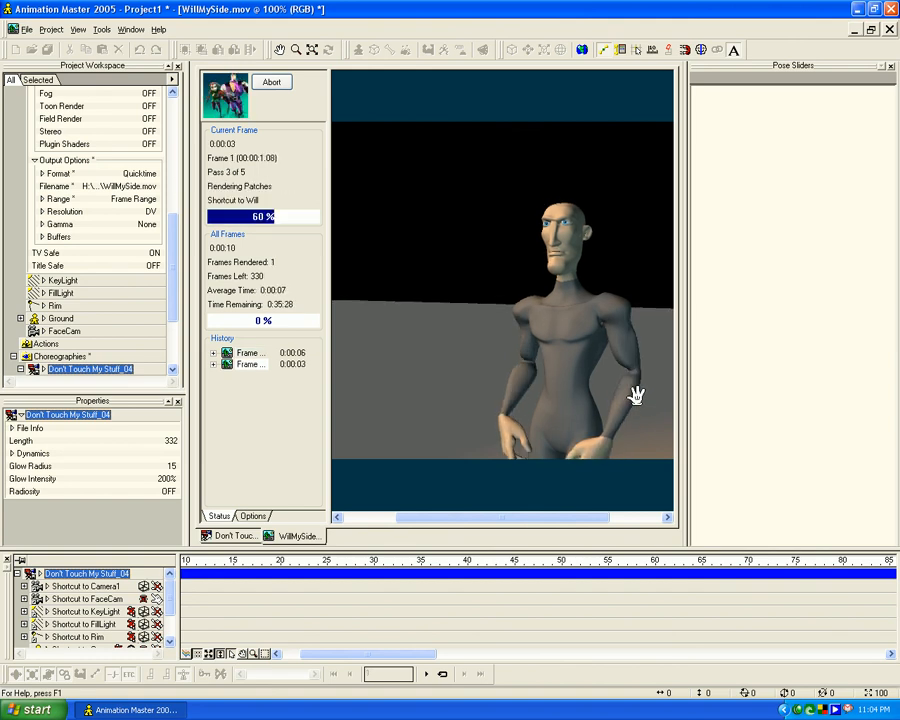
left_click(212, 364)
left_click(212, 364)
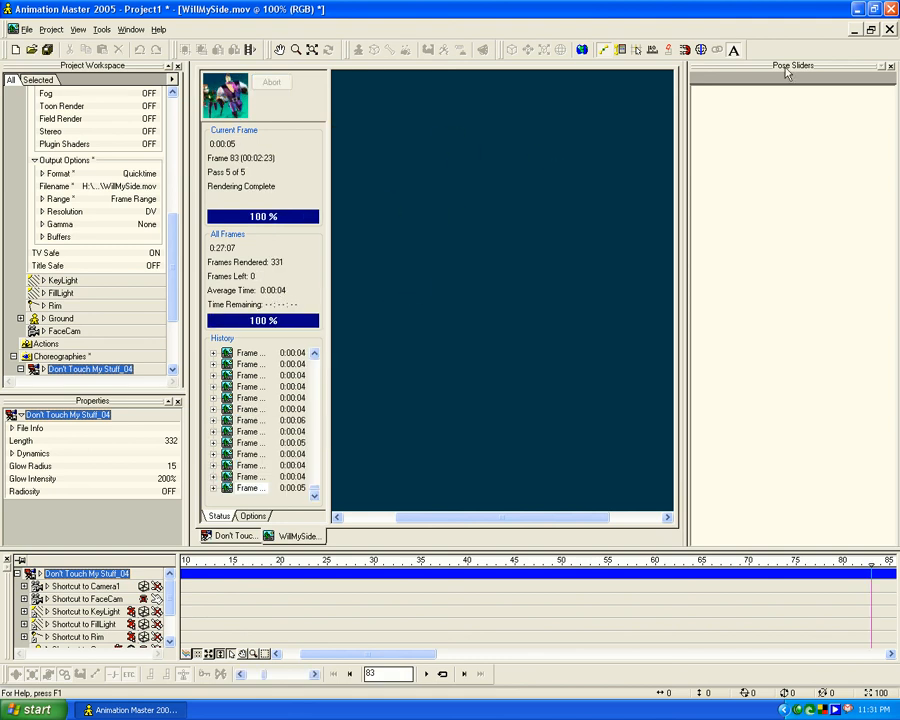
left_click(889, 30)
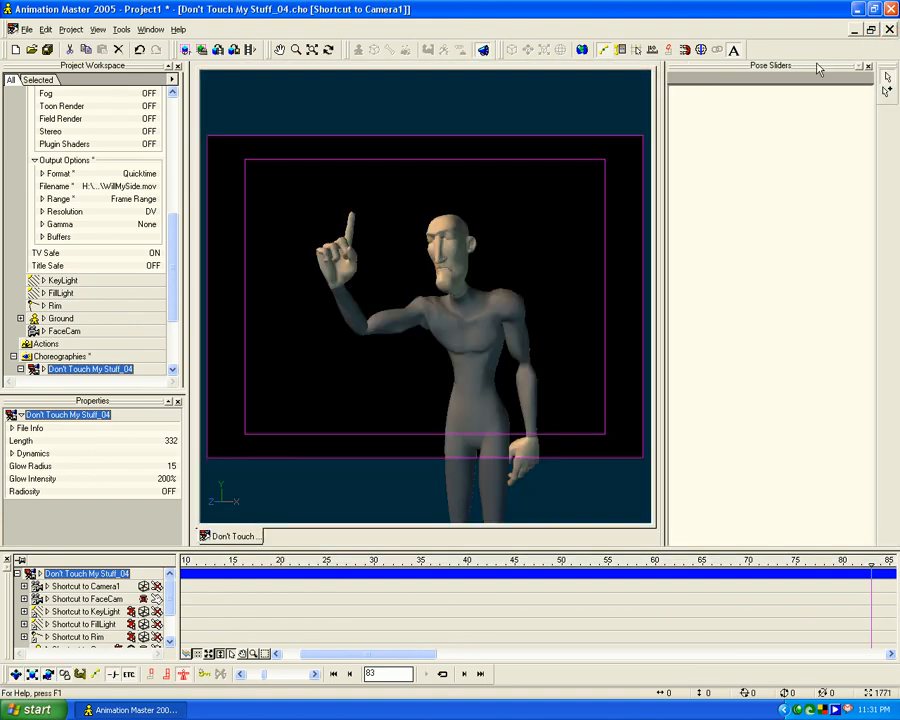
Open WillMySide.mov from the AM Tutorials folder, play back the rendered animation and close the player.
left_click(251, 51)
left_click(96, 195)
left_click(369, 273)
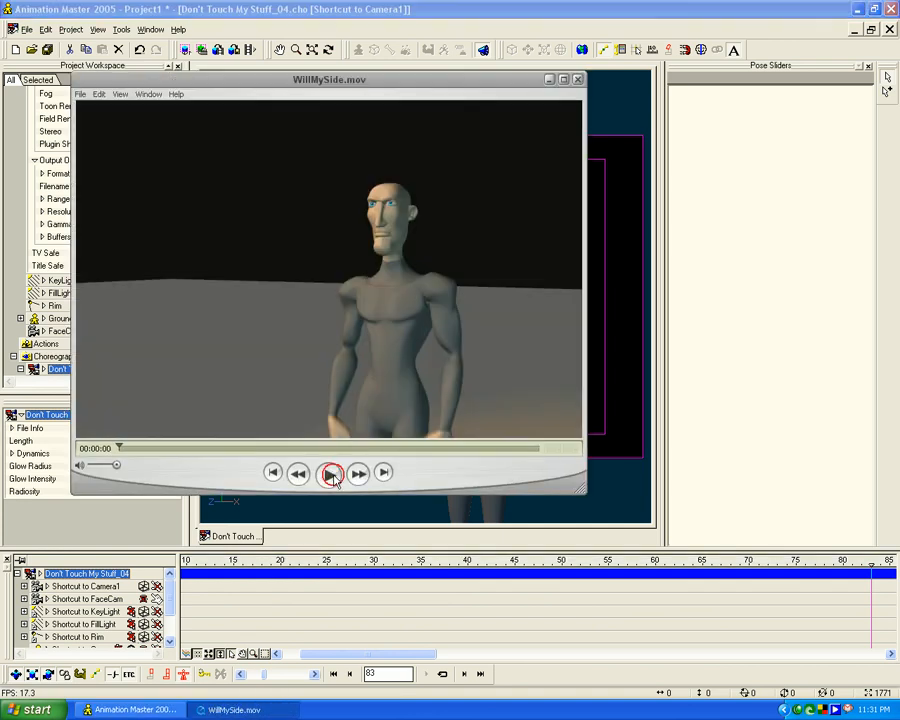
left_click(333, 477)
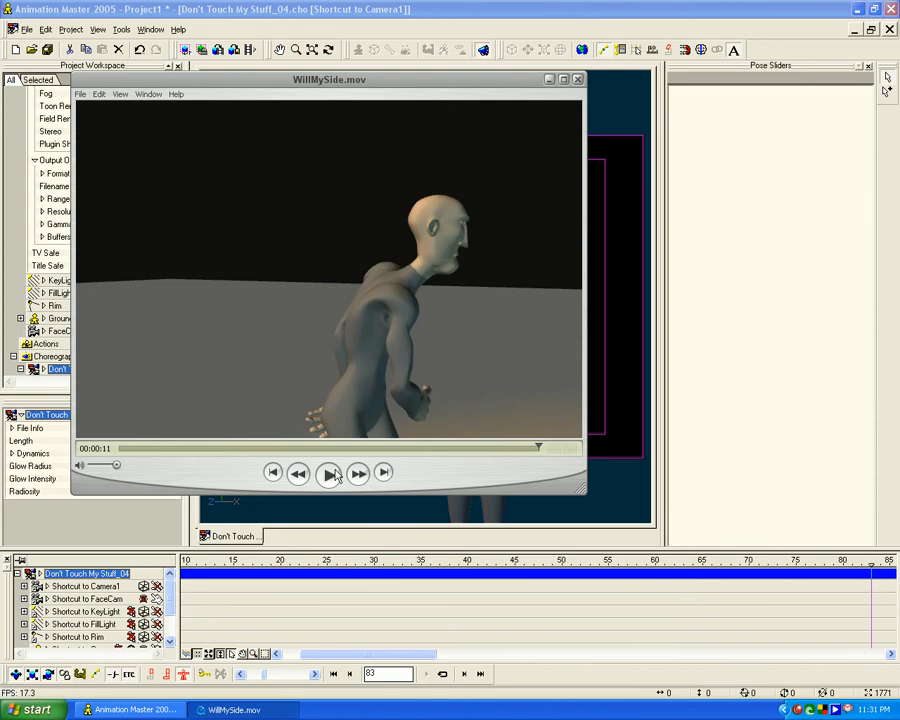
left_click(331, 475)
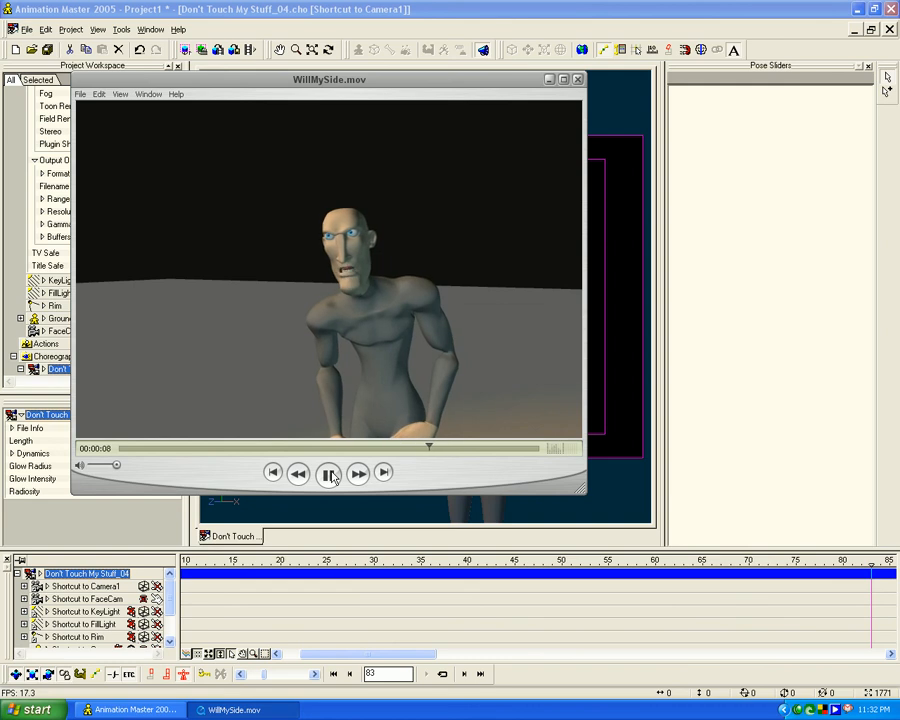
left_click(336, 477)
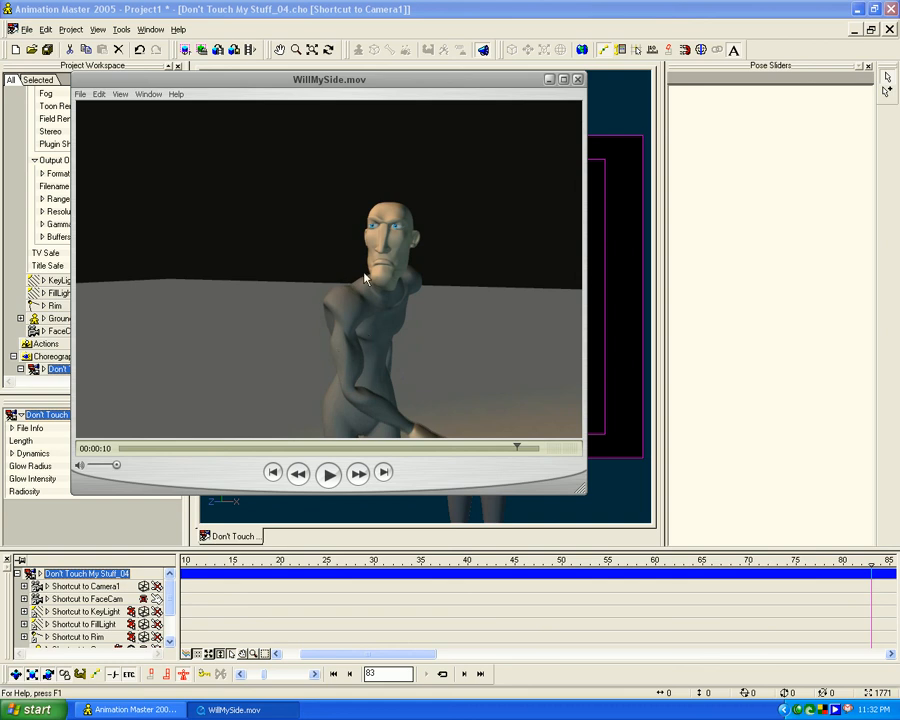
left_click(576, 79)
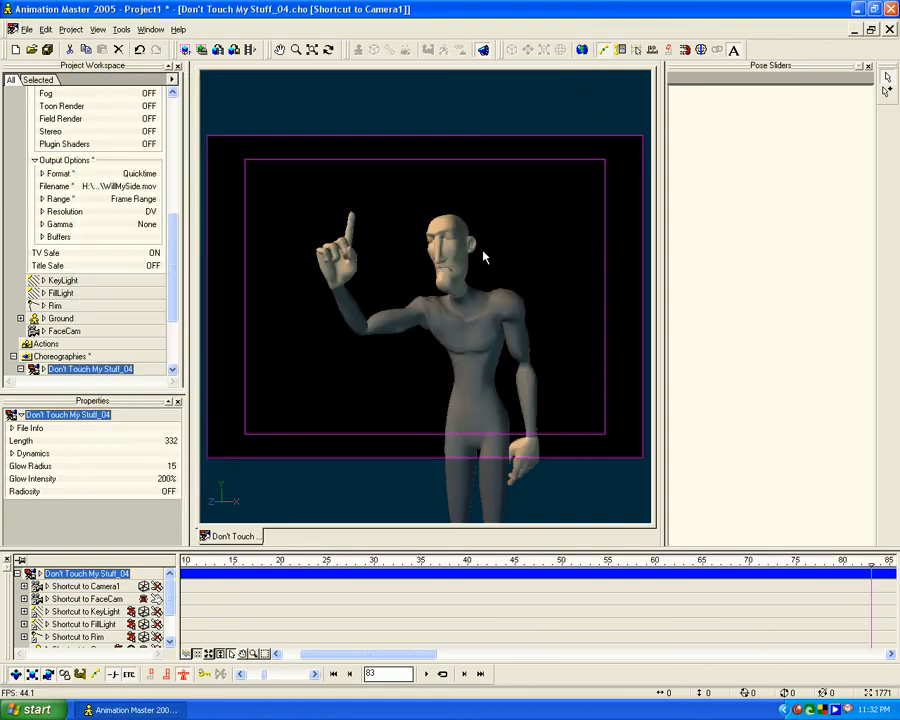
Collapse Camera1's settings in the project tree and reopen the rendered WillMySide.mov.
left_click_drag(173, 285, 176, 170)
left_click(44, 180)
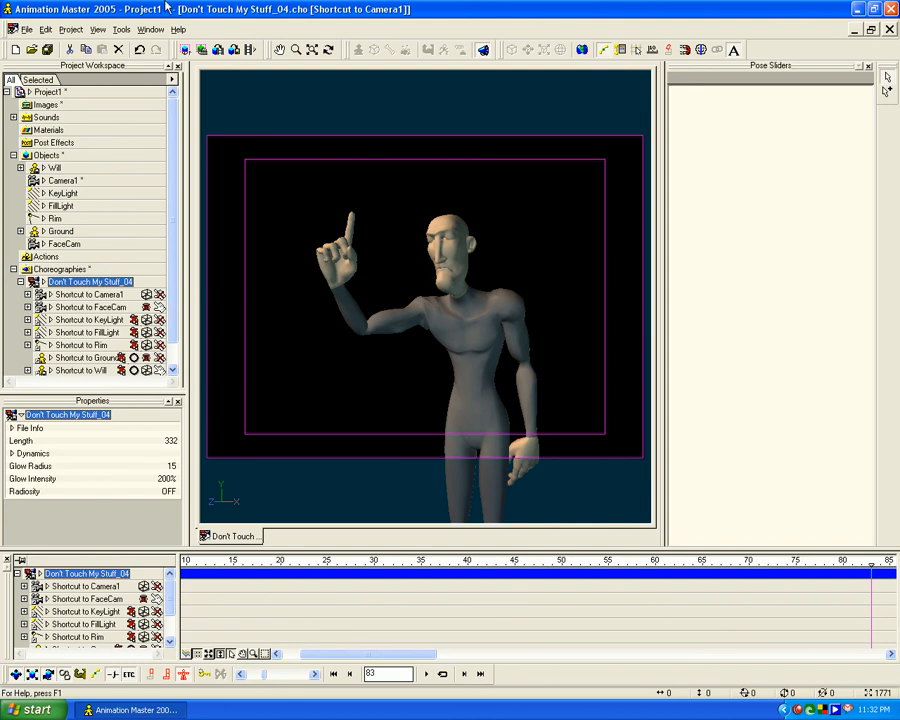
left_click(249, 49)
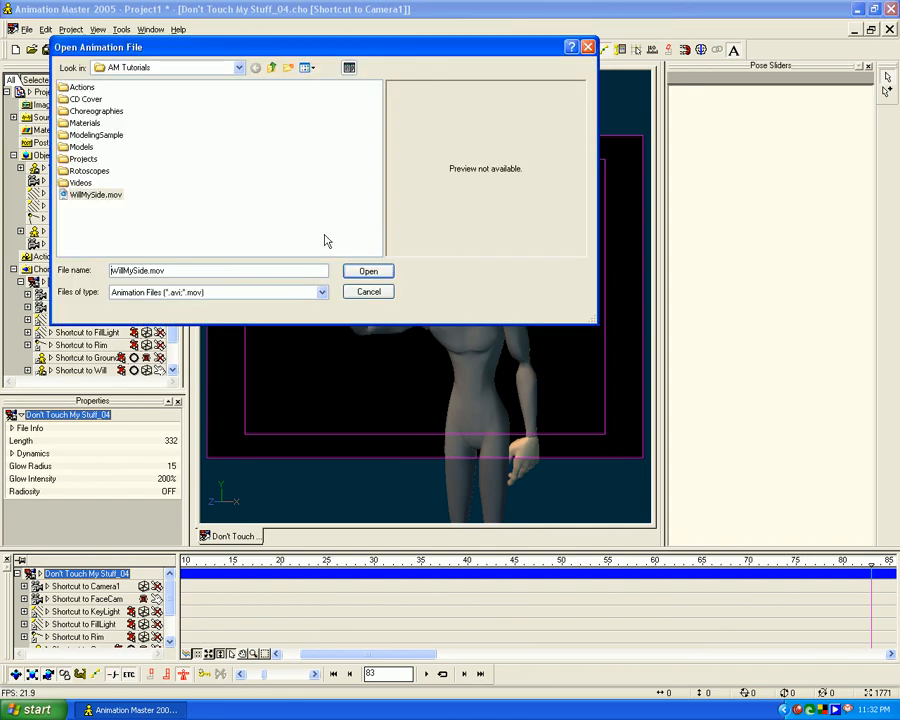
left_click(368, 271)
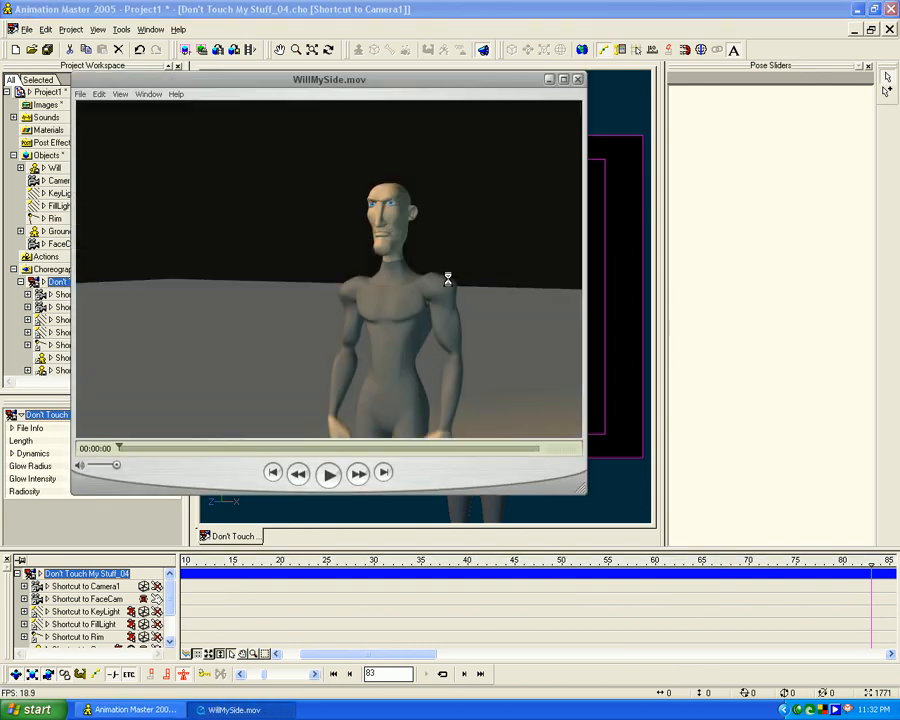
Lower the movie player's volume, play WillMySide.mov and pause it partway through.
left_click(328, 477)
left_click(328, 477)
left_click_drag(117, 466, 93, 465)
left_click(330, 476)
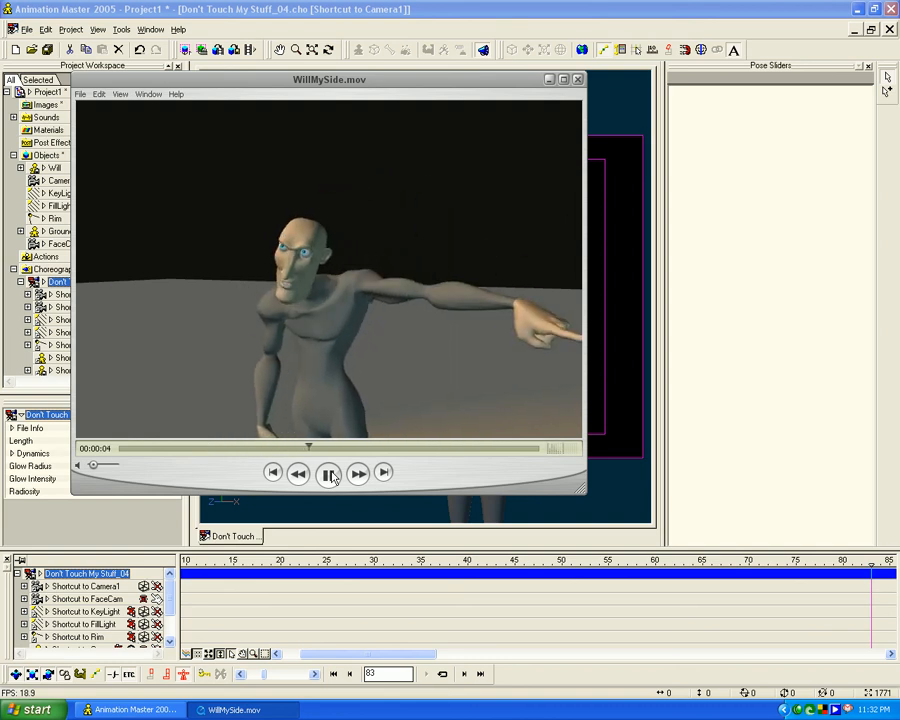
left_click(330, 476)
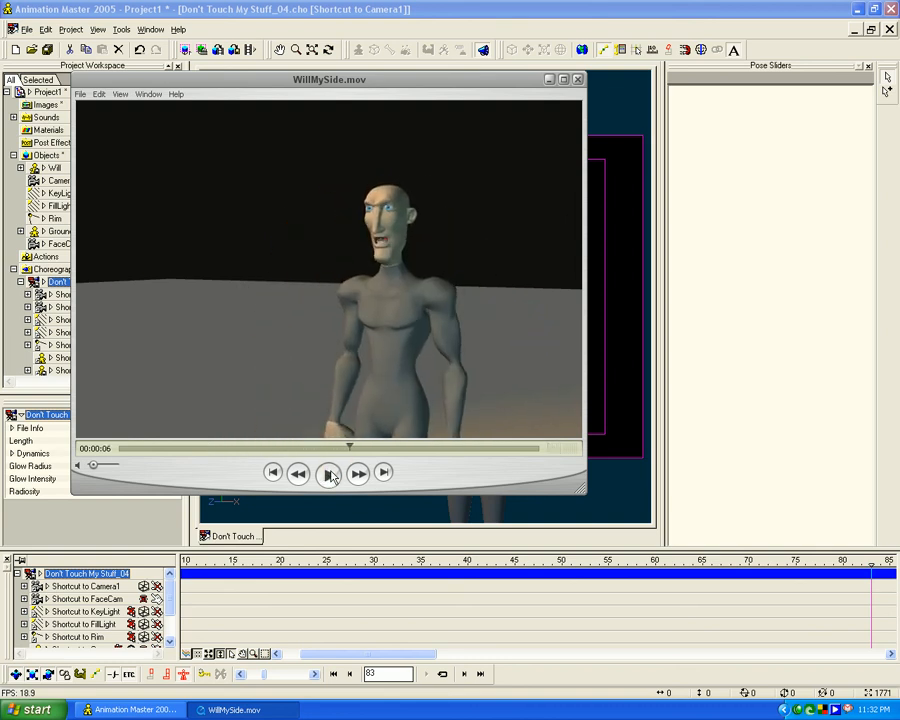